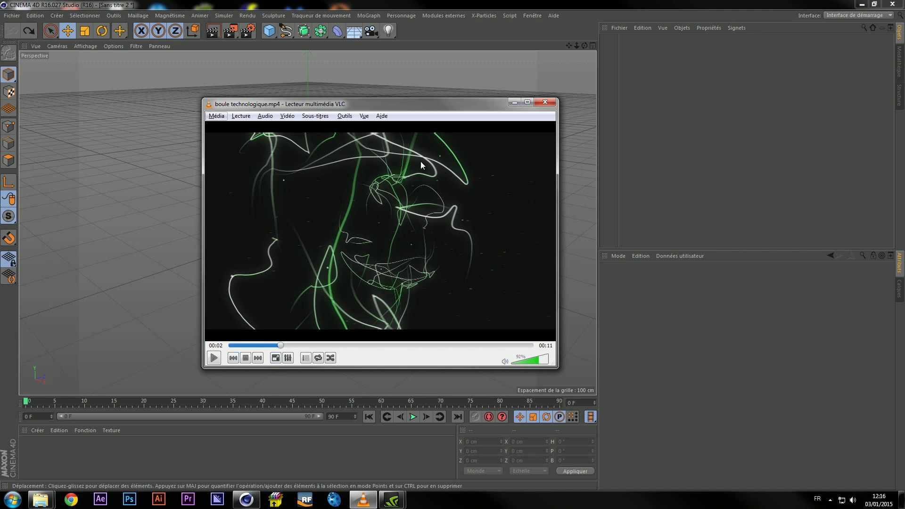
# Watch boule technologique.mp4 in VLC up to 00:10, then switch back to Cinema 4D
pyautogui.click(211, 360)
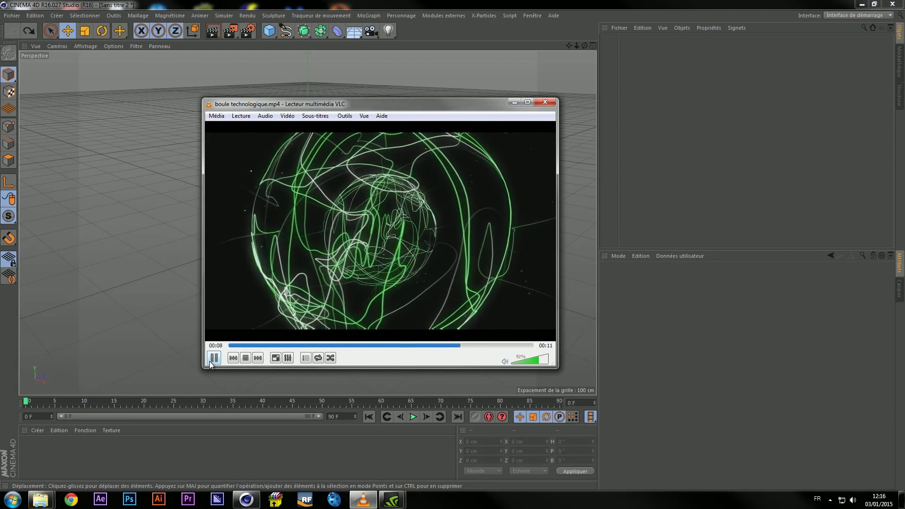
pyautogui.click(210, 362)
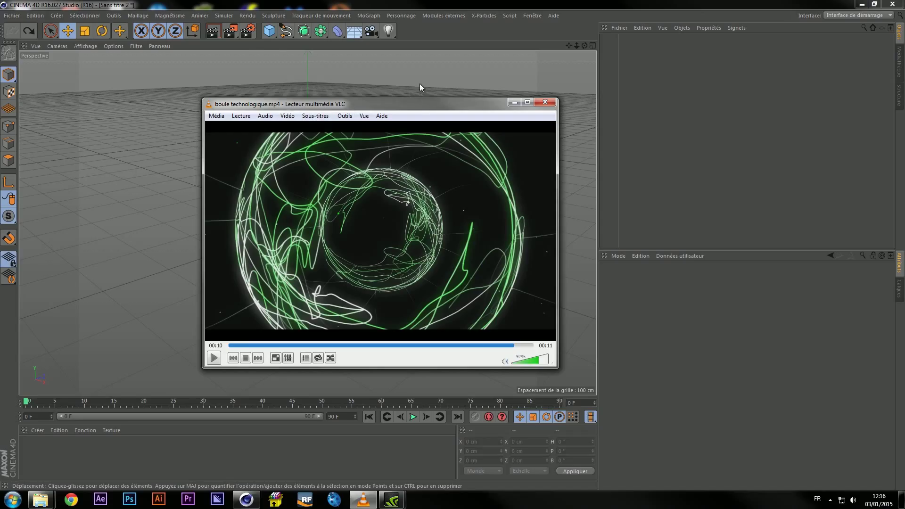
pyautogui.click(219, 16)
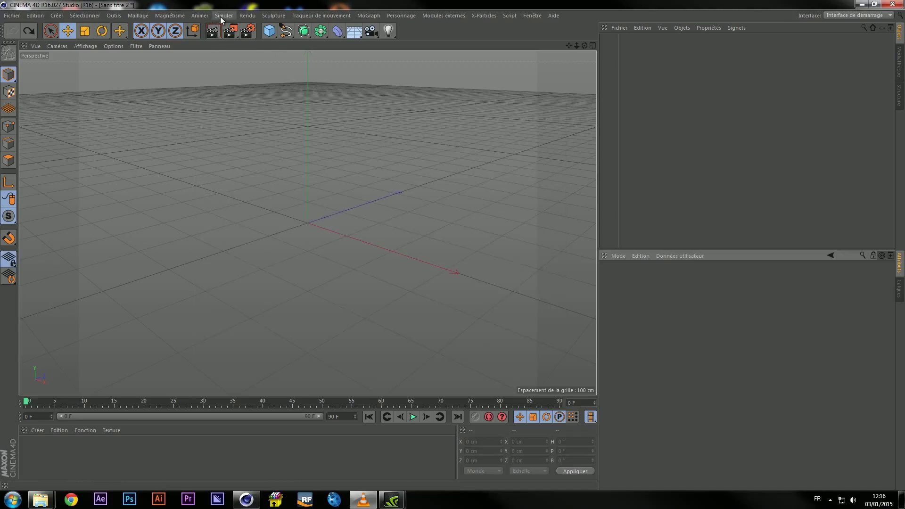
pyautogui.moveTo(228, 52)
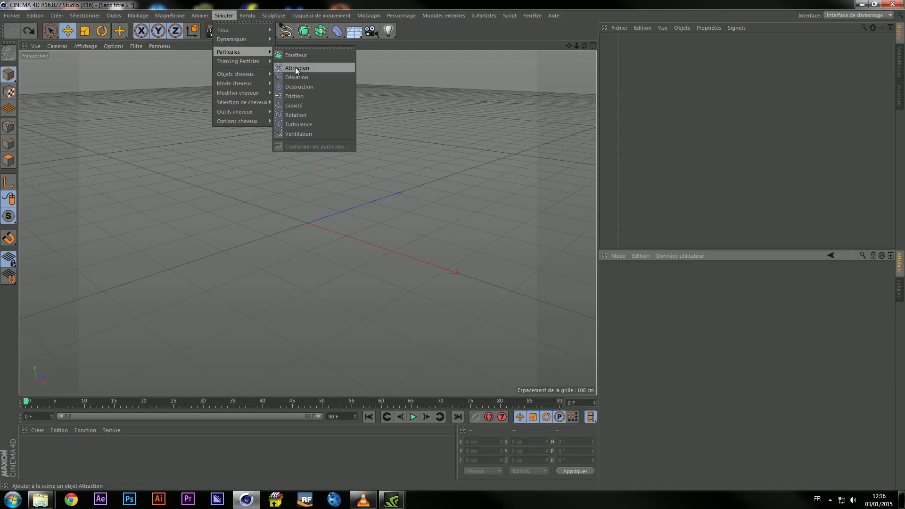
# Set the project frame rate (IPS) to 25 fps so the timeline spans 75 frames
pyautogui.click(413, 126)
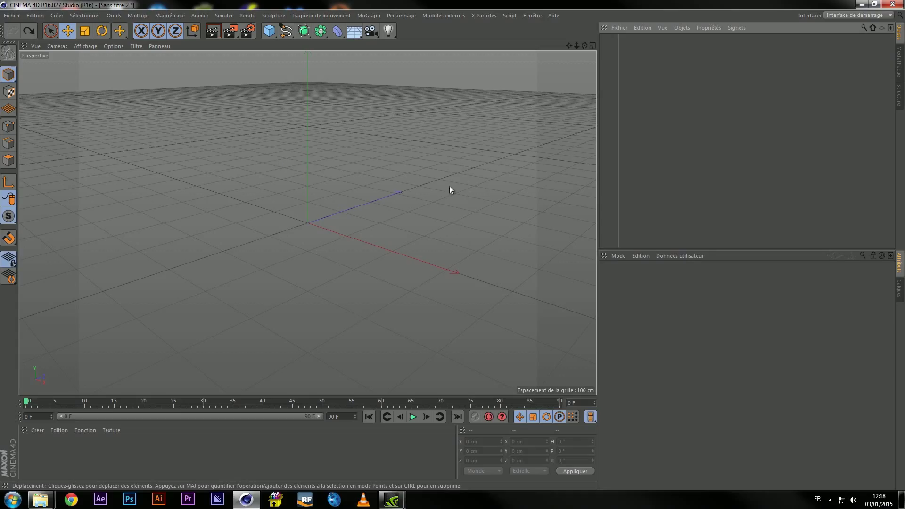
pyautogui.click(408, 172)
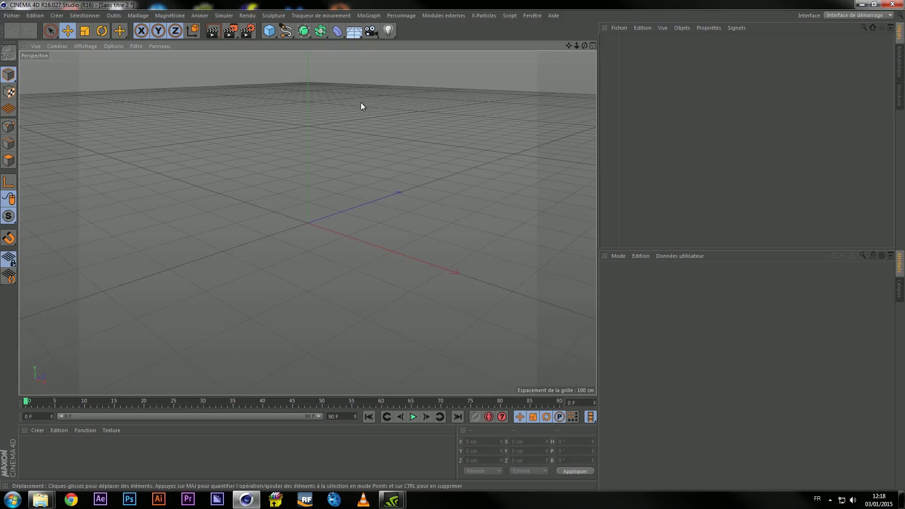
pyautogui.hotkey('ctrl', 'd')
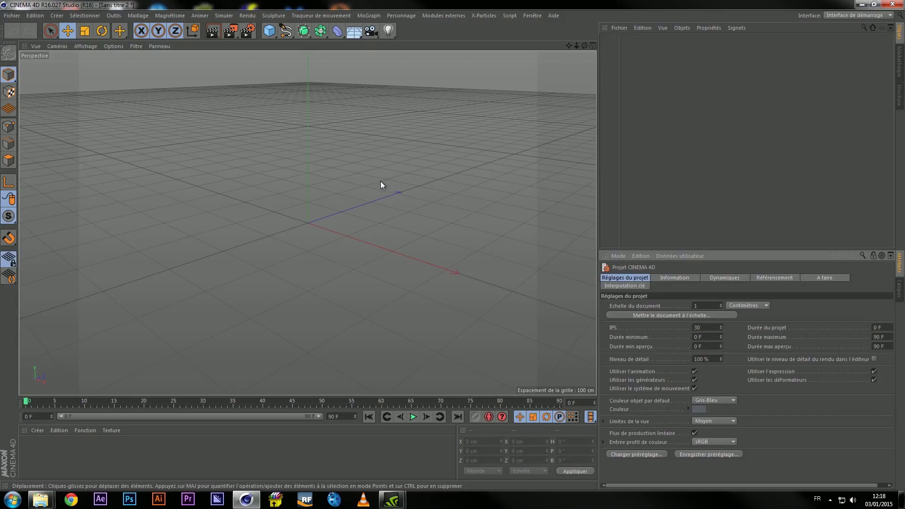
pyautogui.click(696, 327)
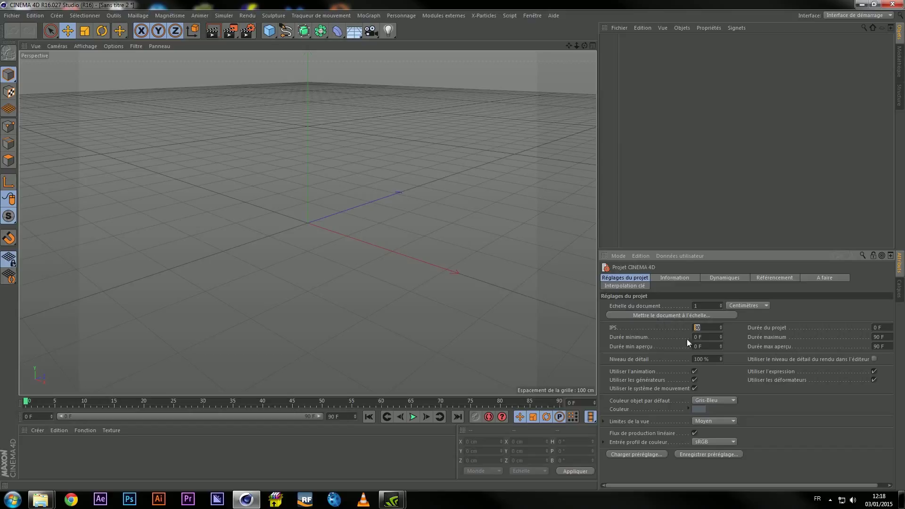
pyautogui.write('25')
pyautogui.press('Return')
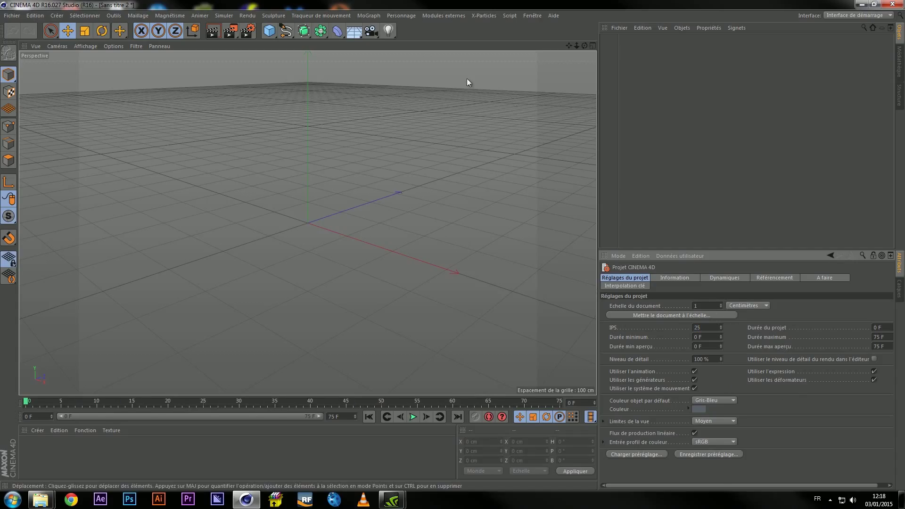
pyautogui.click(247, 31)
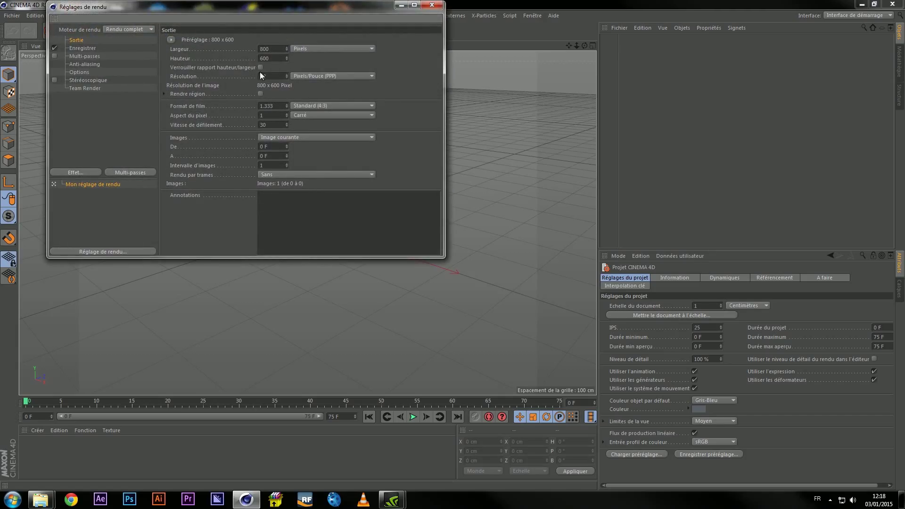
# Set the render frame rate (Vitesse de défilement) to 25 fps
pyautogui.doubleClick(276, 124)
pyautogui.write('25')
pyautogui.press('Return')
# Save renders as 16-bit-per-channel PNG with an alpha channel, then close Render Settings
pyautogui.click(78, 49)
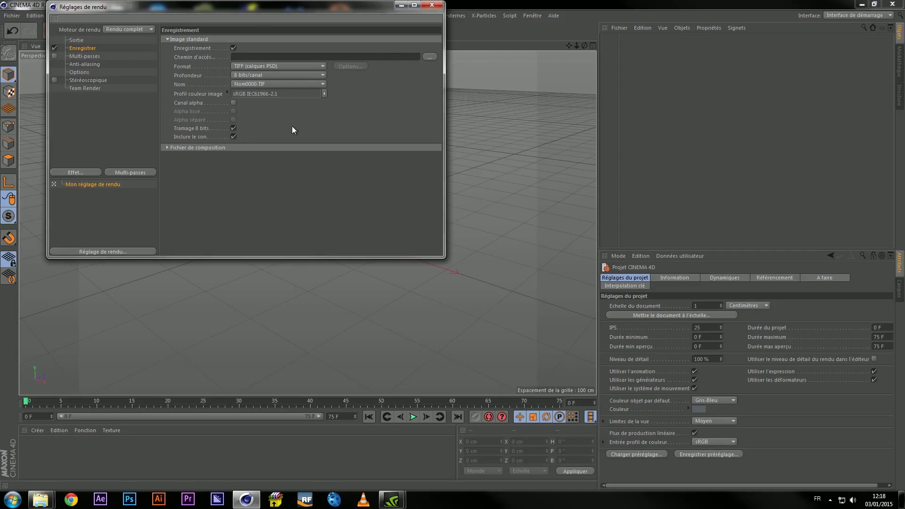
pyautogui.click(321, 65)
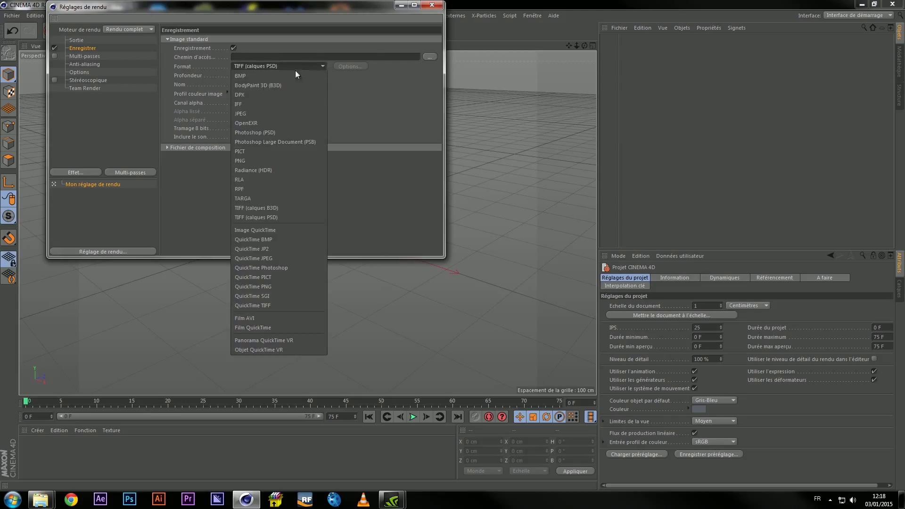
pyautogui.click(254, 159)
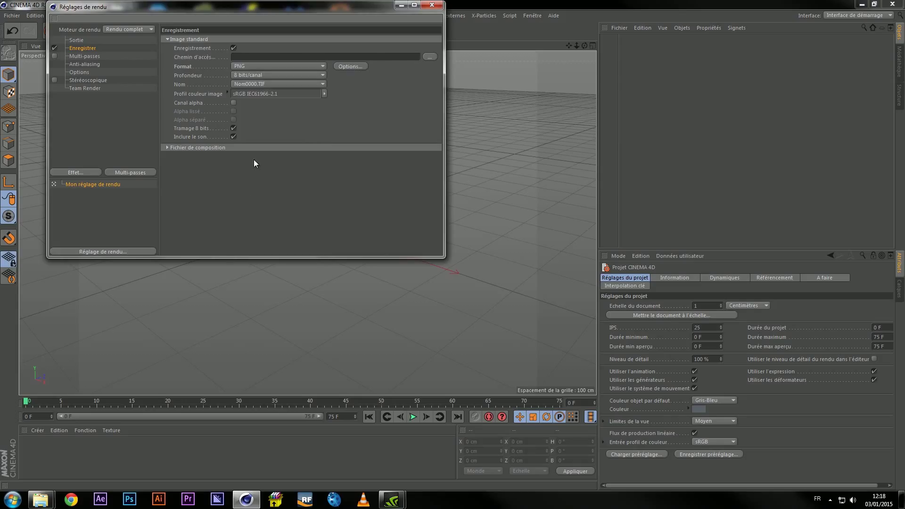
pyautogui.click(324, 75)
pyautogui.click(285, 84)
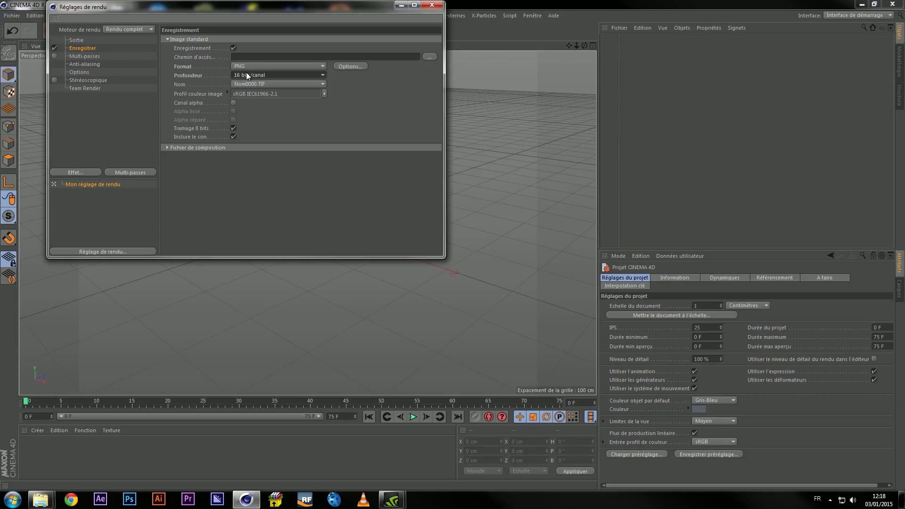
pyautogui.click(233, 103)
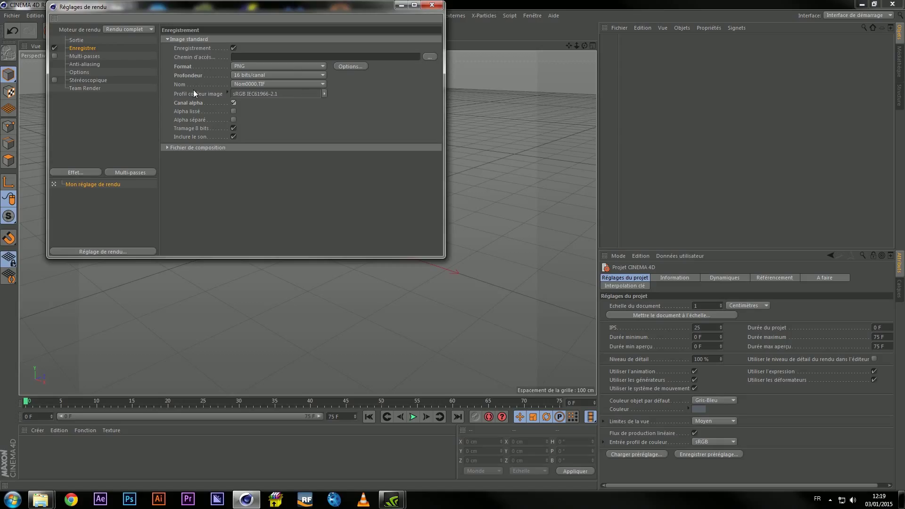
pyautogui.click(431, 6)
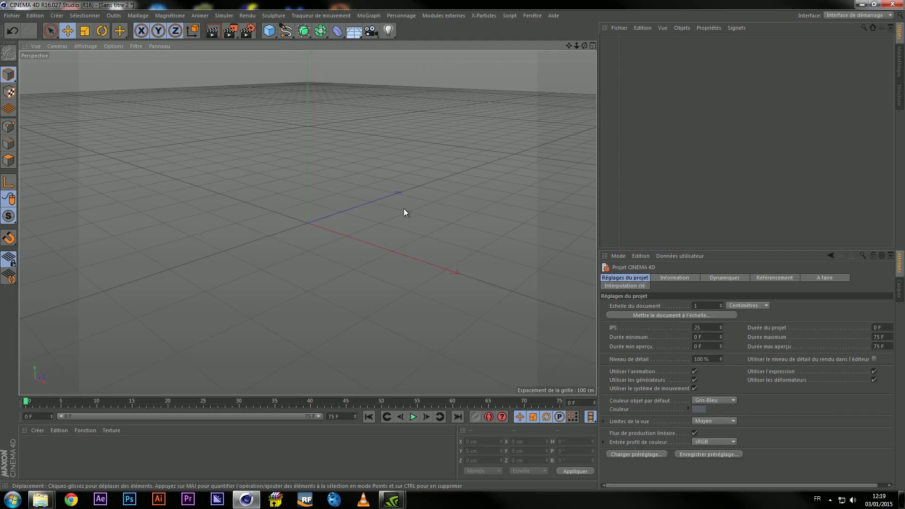
# Add a sphere and set its type to Icosaèdre
pyautogui.click(269, 32)
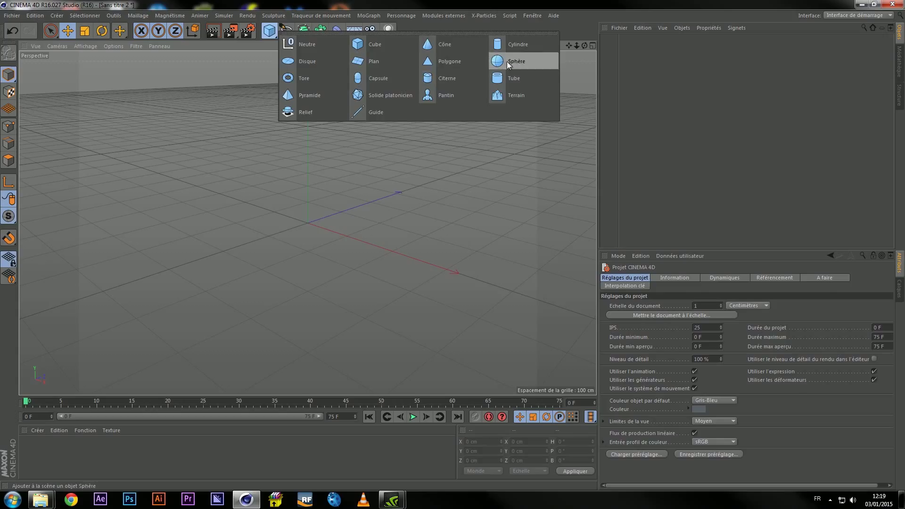
pyautogui.click(513, 60)
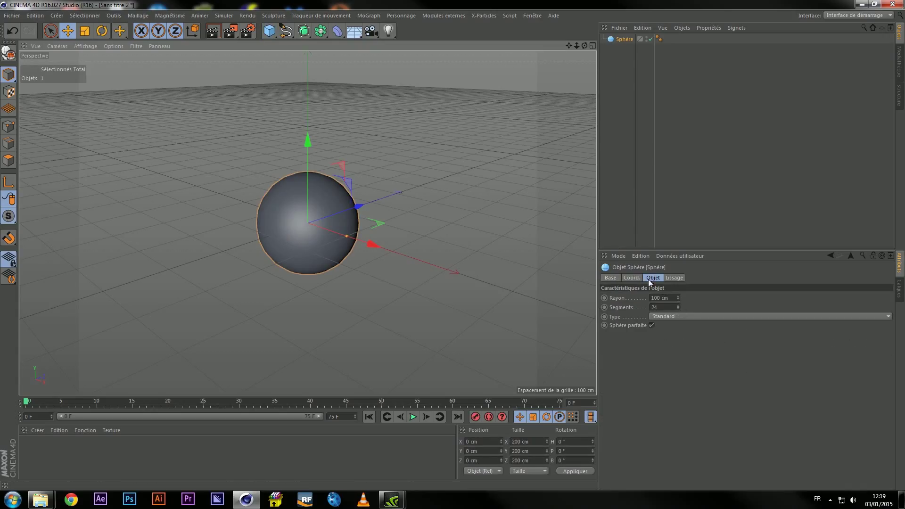
pyautogui.click(612, 278)
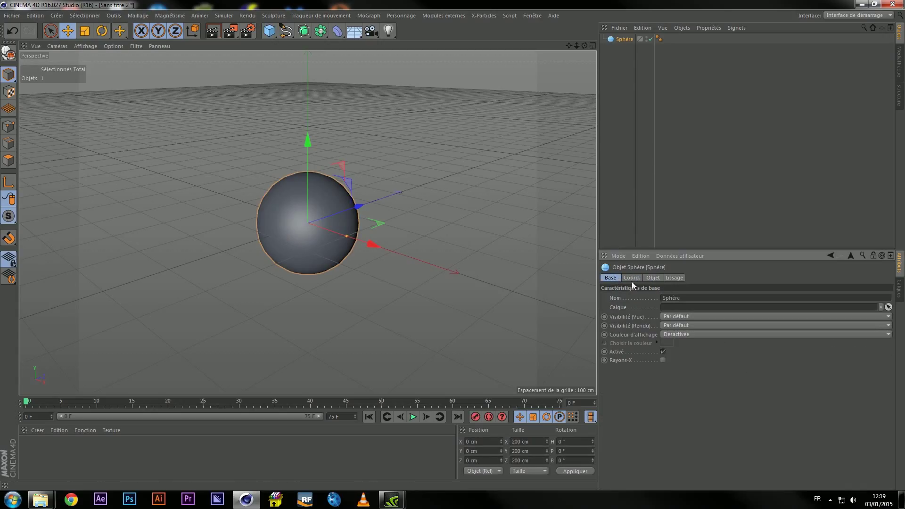
pyautogui.click(654, 278)
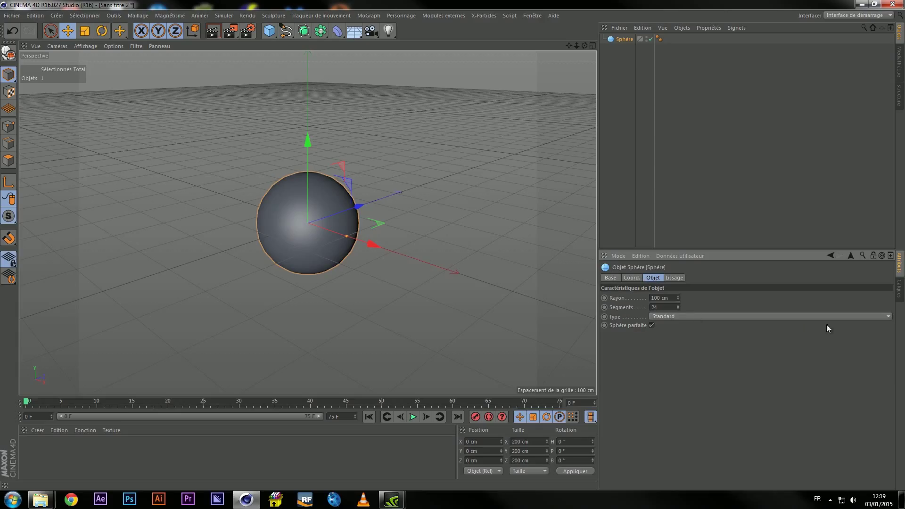
pyautogui.click(883, 318)
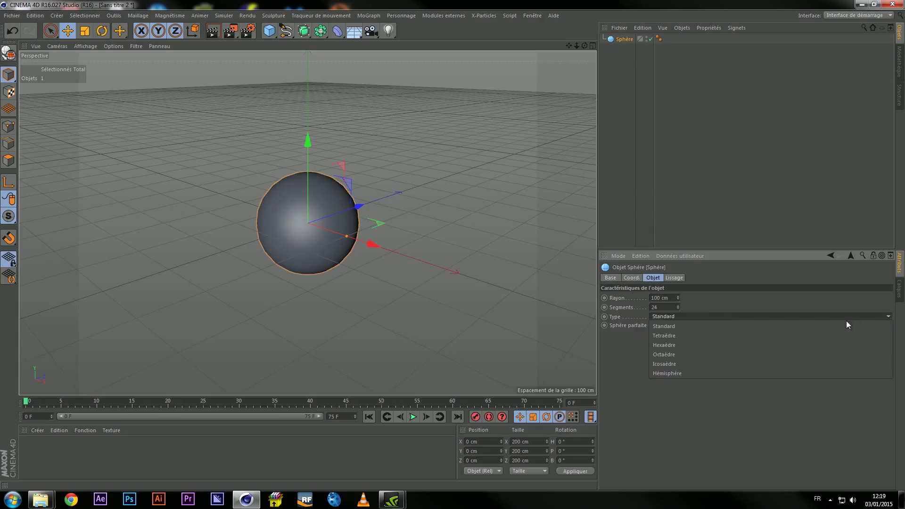
pyautogui.click(665, 363)
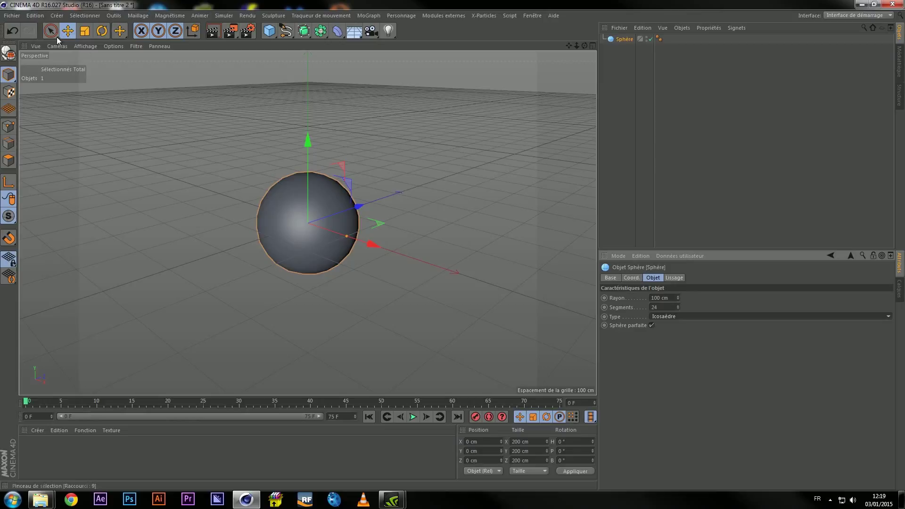
# Show the sphere shaded with lines, compare Tetraèdre and Hexaèdre types, and return to Icosaèdre
pyautogui.click(81, 46)
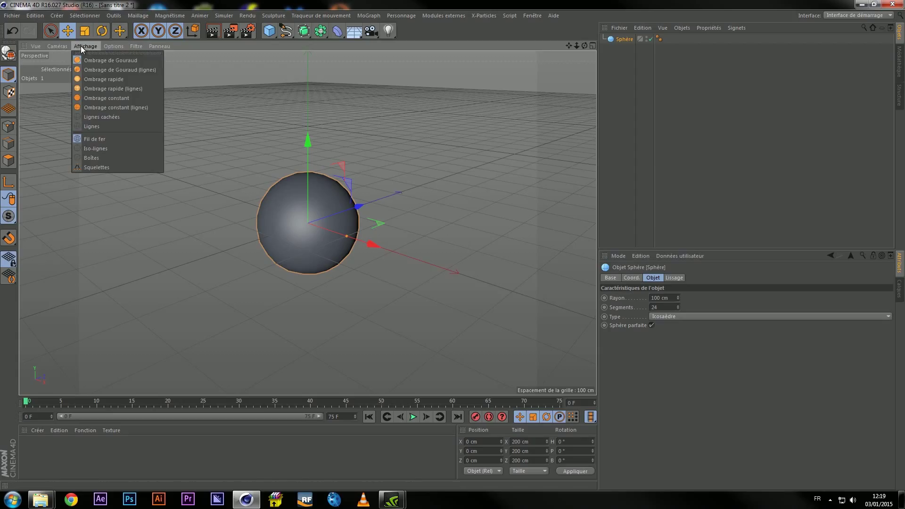
pyautogui.click(107, 70)
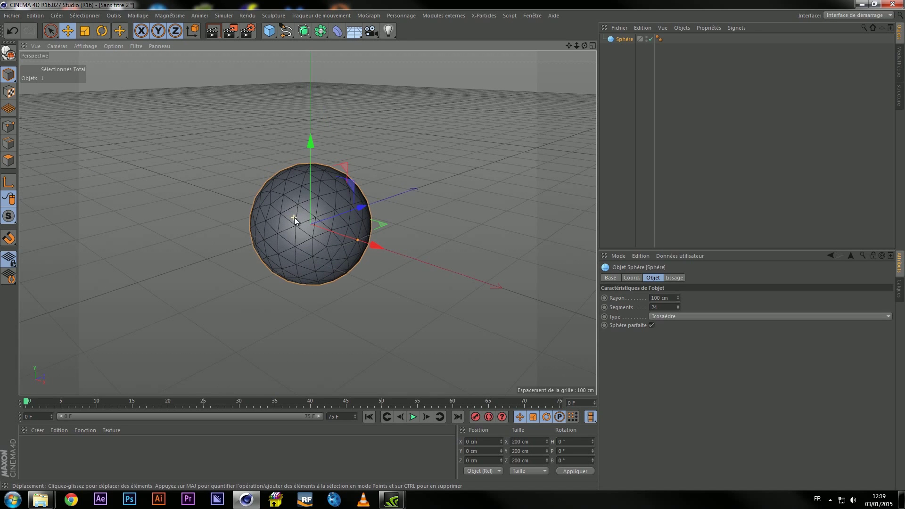
pyautogui.keyDown('alt'); pyautogui.moveTo(293, 216); pyautogui.dragTo(326, 241); pyautogui.keyUp('alt')
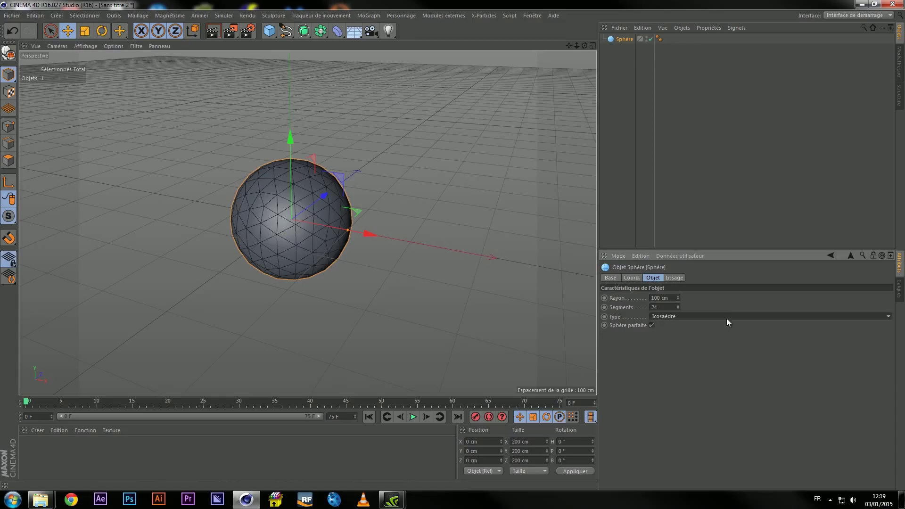
pyautogui.click(688, 317)
pyautogui.click(668, 334)
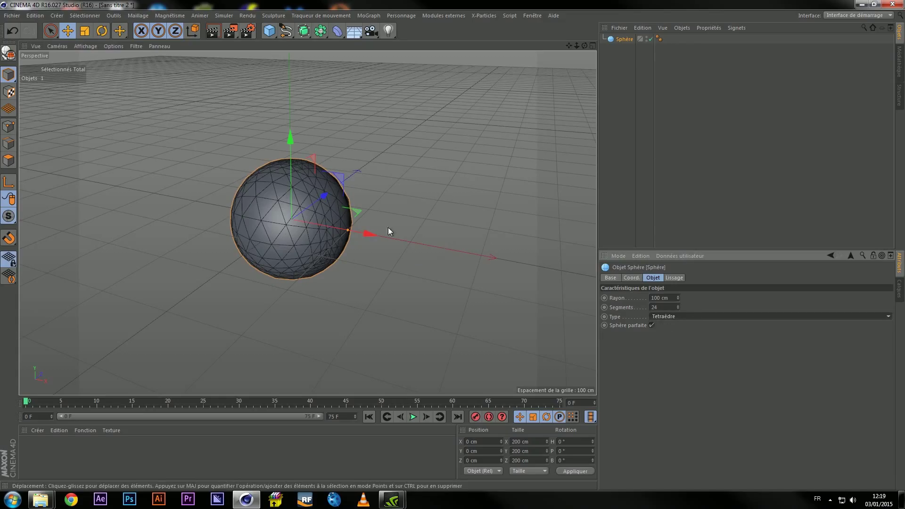
pyautogui.click(681, 317)
pyautogui.click(674, 343)
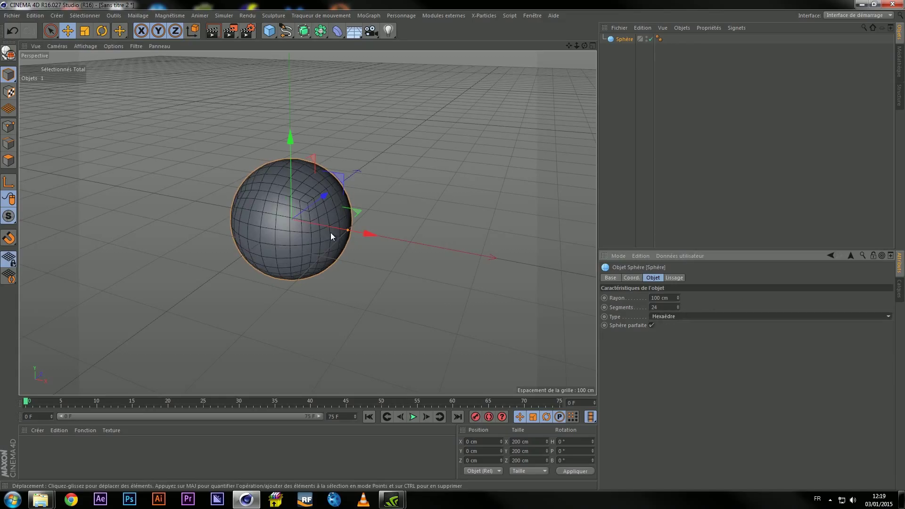
pyautogui.click(686, 317)
pyautogui.click(662, 363)
pyautogui.moveTo(319, 248)
pyautogui.keyDown('alt'); pyautogui.mouseDown()
pyautogui.moveTo(261, 235)
pyautogui.moveTo(356, 225)
pyautogui.moveTo(427, 253)
pyautogui.moveTo(351, 253)
pyautogui.moveTo(332, 230)
pyautogui.mouseUp(); pyautogui.keyUp('alt')
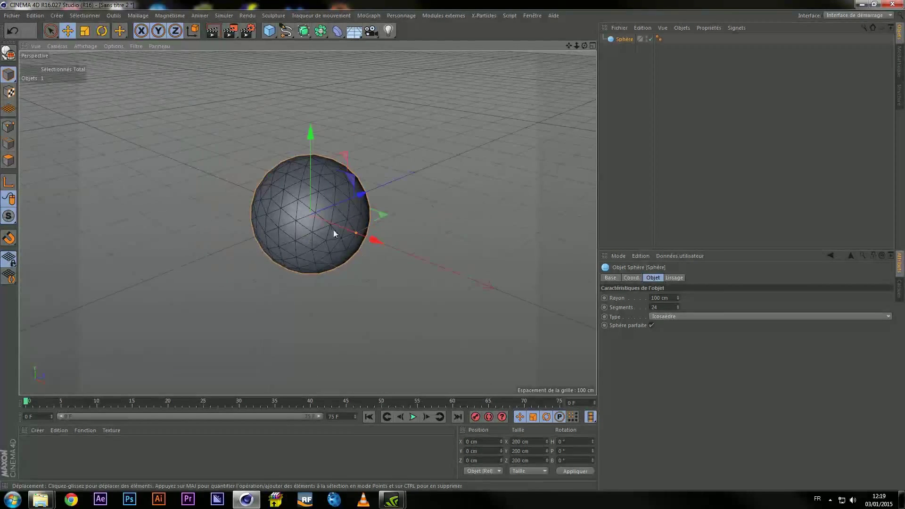
# Set the sphere radius to 300 cm and deselect it
pyautogui.click(653, 297)
pyautogui.write('3')
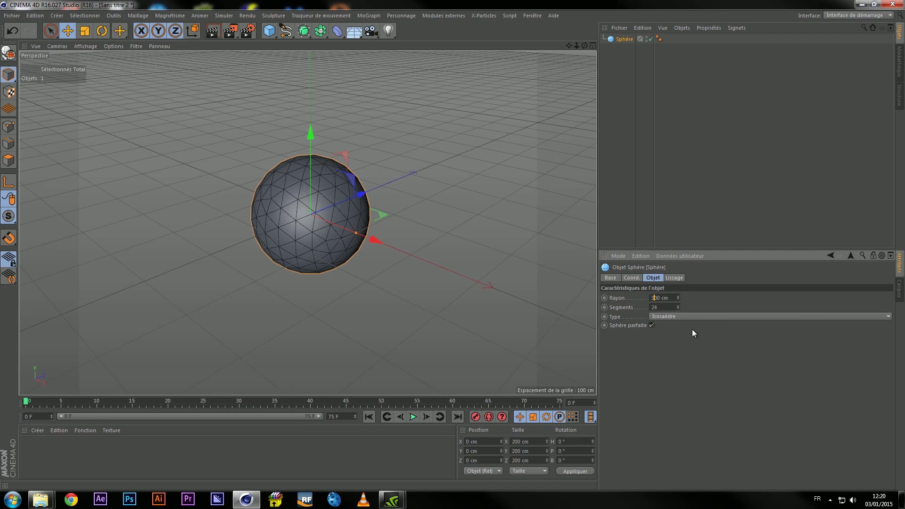
pyautogui.press('Return')
pyautogui.scroll(-3, 360, 206)
pyautogui.scroll(-2, 374, 253)
pyautogui.moveTo(375, 253)
pyautogui.keyDown('alt'); pyautogui.mouseDown()
pyautogui.moveTo(355, 253)
pyautogui.moveTo(399, 247)
pyautogui.moveTo(339, 257)
pyautogui.mouseUp(); pyautogui.keyUp('alt')
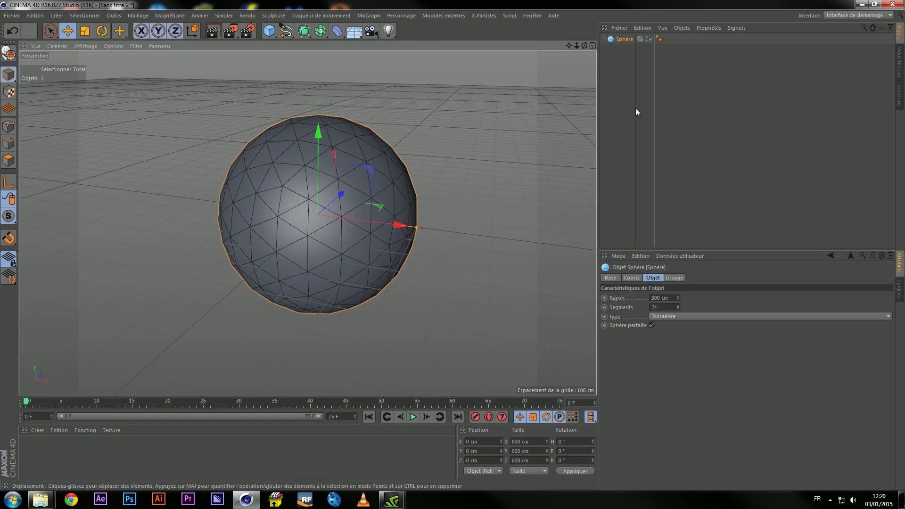
pyautogui.click(615, 89)
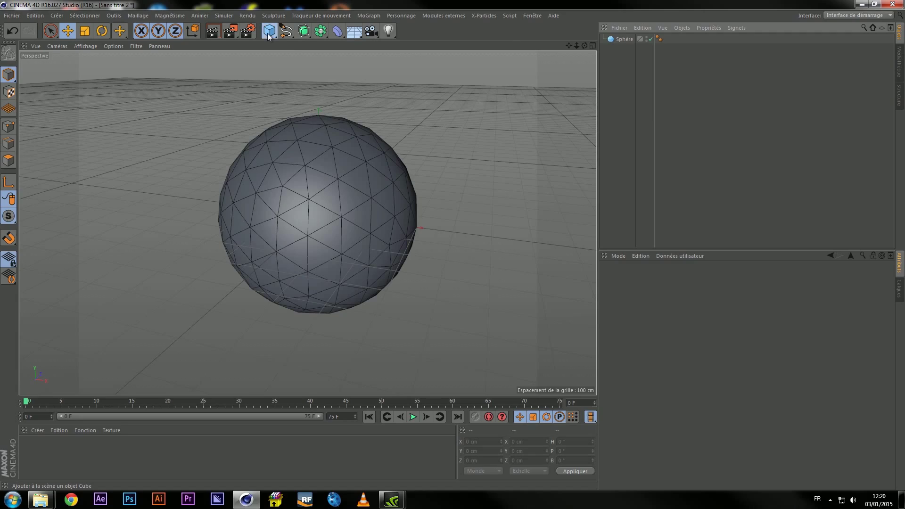
# Add a second sphere, hide the large one, and give Sphère.1 a 10 cm radius
pyautogui.moveTo(268, 36); pyautogui.dragTo(513, 67)
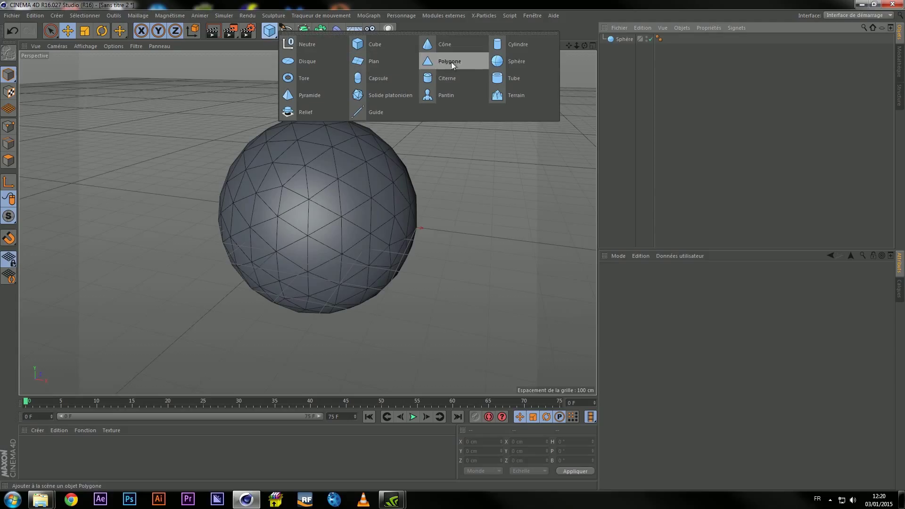
pyautogui.click(513, 64)
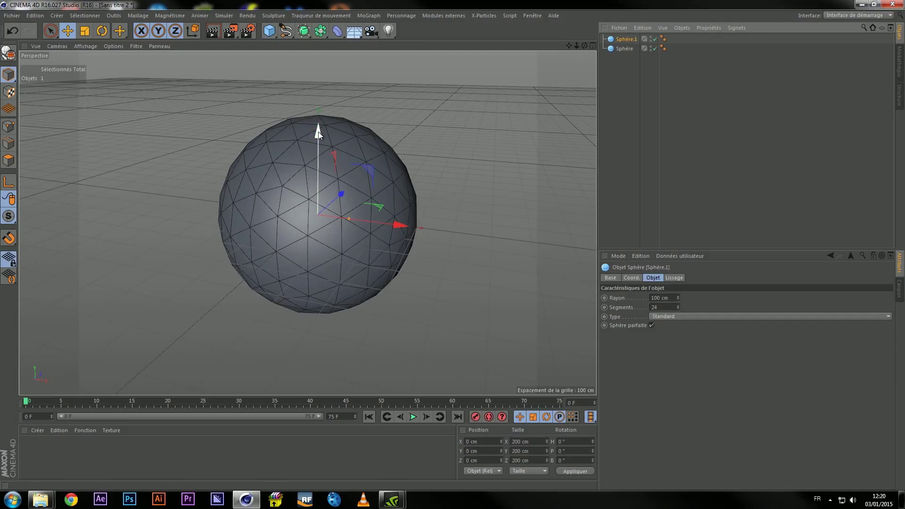
pyautogui.click(655, 49)
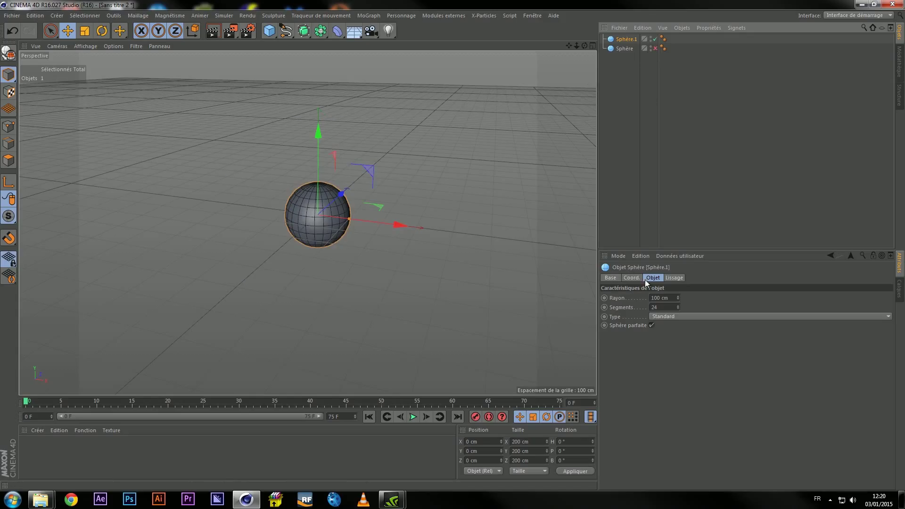
pyautogui.doubleClick(661, 299)
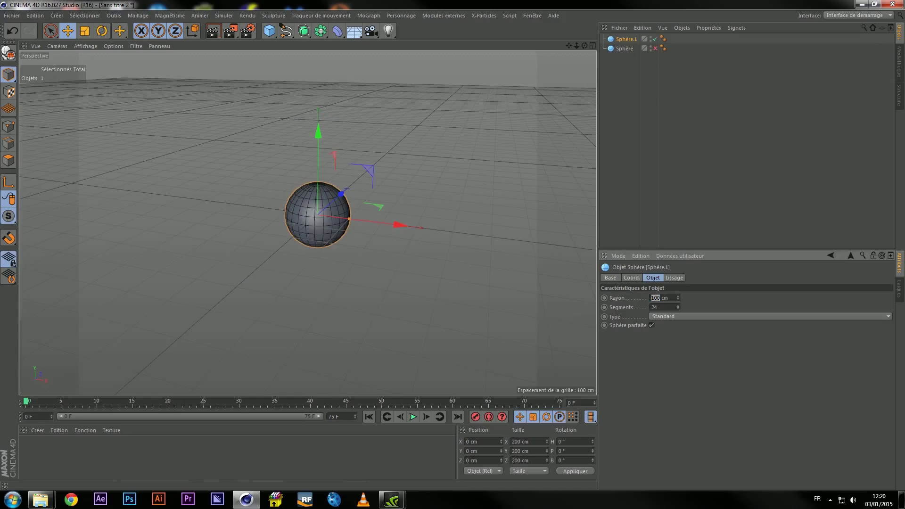
pyautogui.write('1')
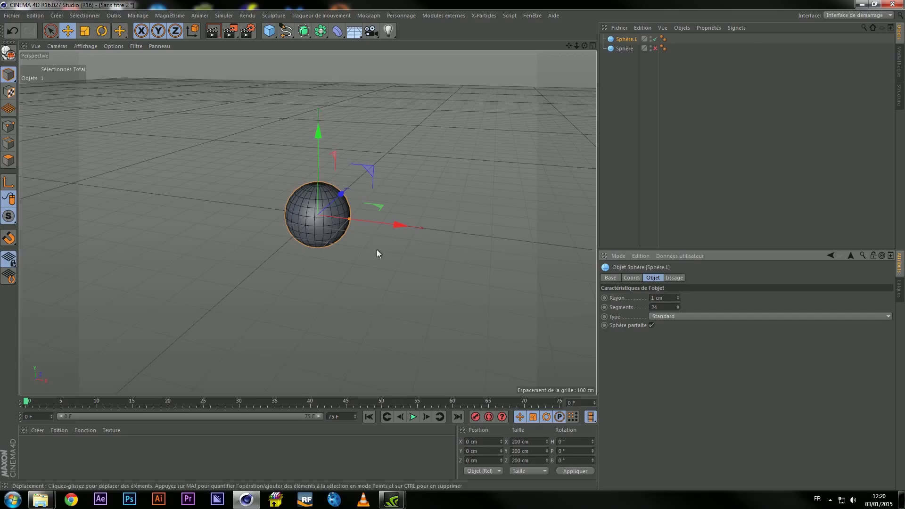
pyautogui.press('Return')
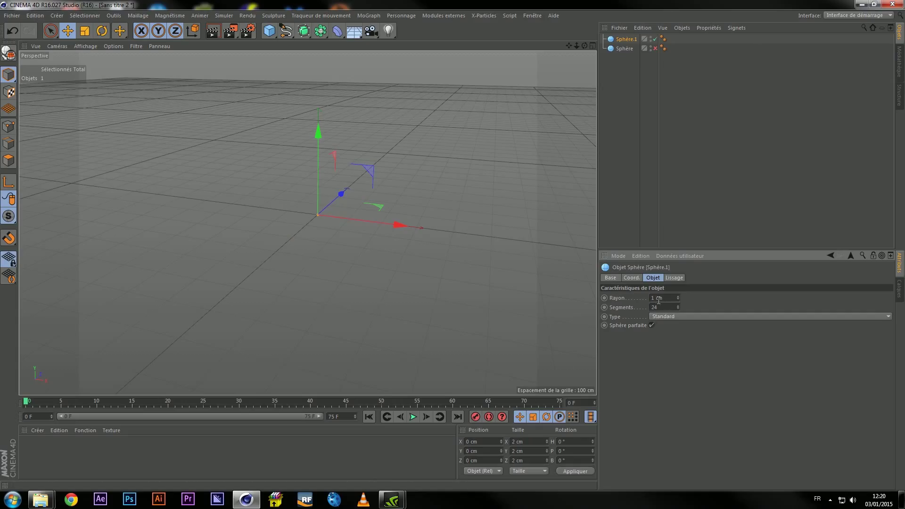
pyautogui.write('0')
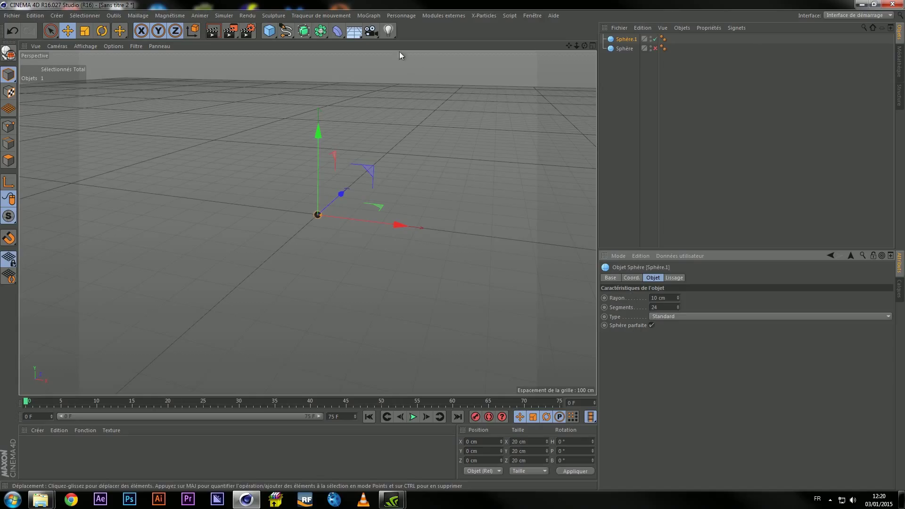
# Put Sphère.1 inside a new Cloner set to Radial mode with 20 clones
pyautogui.click(369, 16)
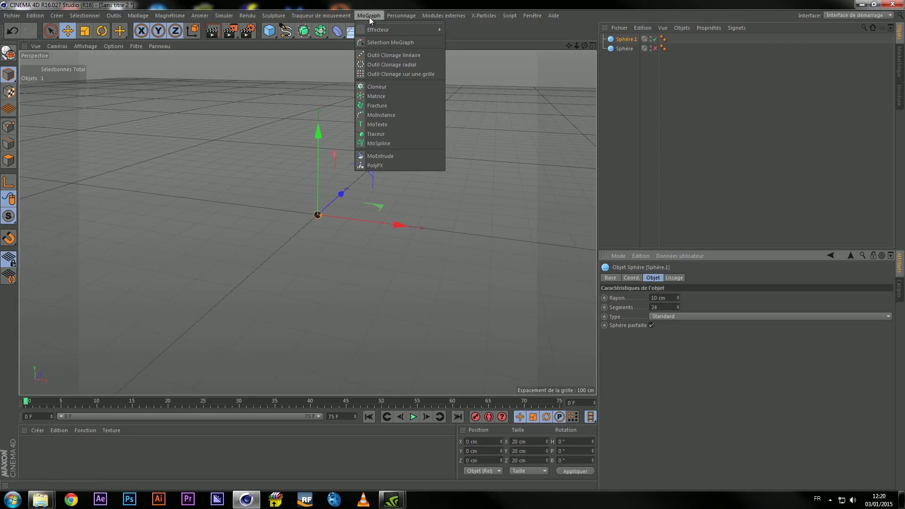
pyautogui.click(377, 86)
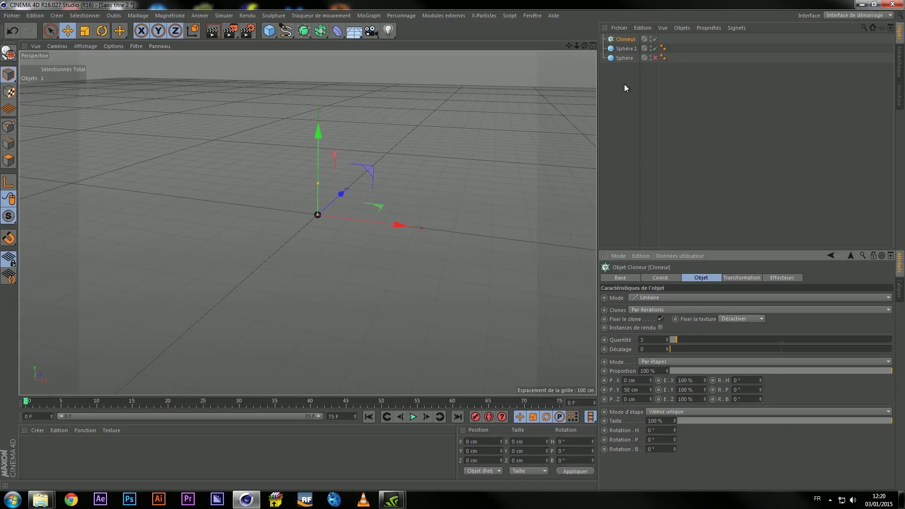
pyautogui.moveTo(625, 49); pyautogui.dragTo(625, 41)
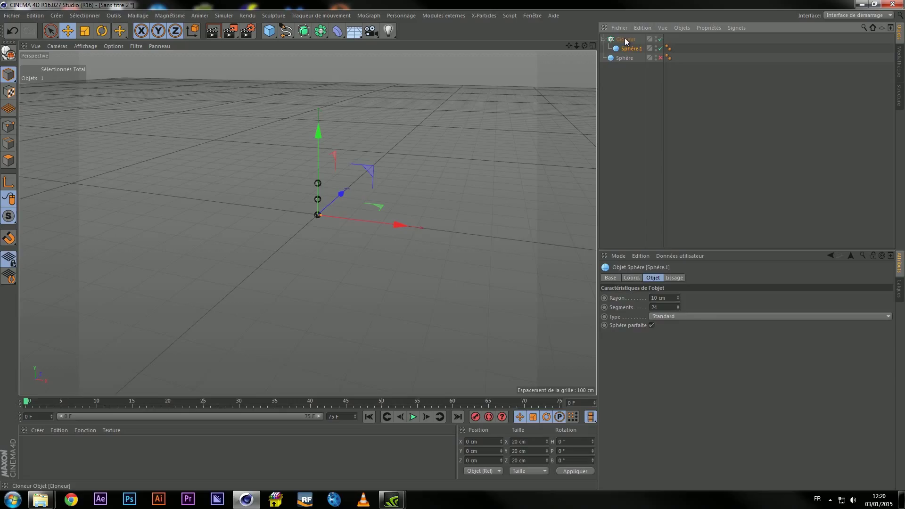
pyautogui.click(626, 39)
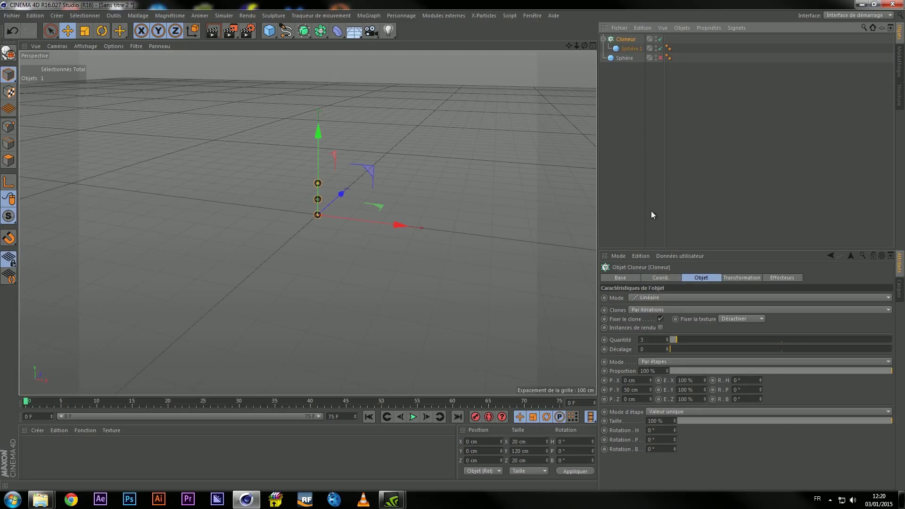
pyautogui.click(888, 297)
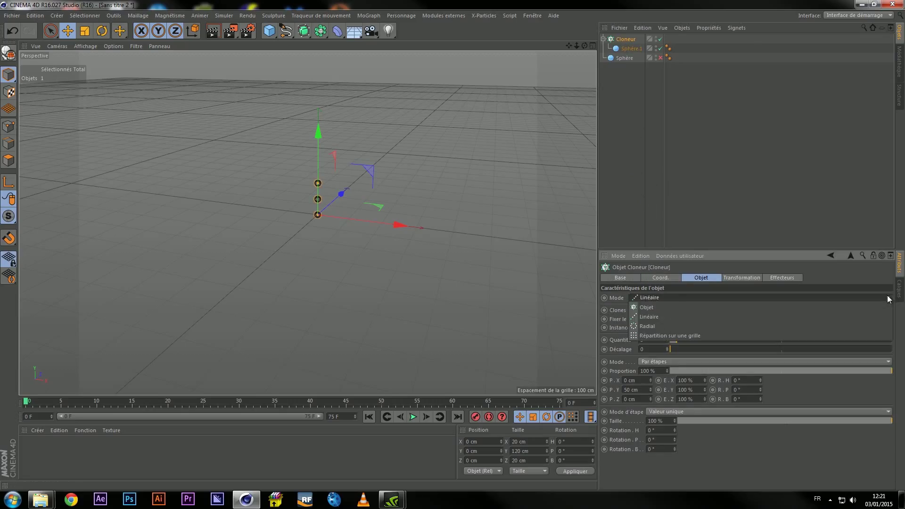
pyautogui.click(647, 327)
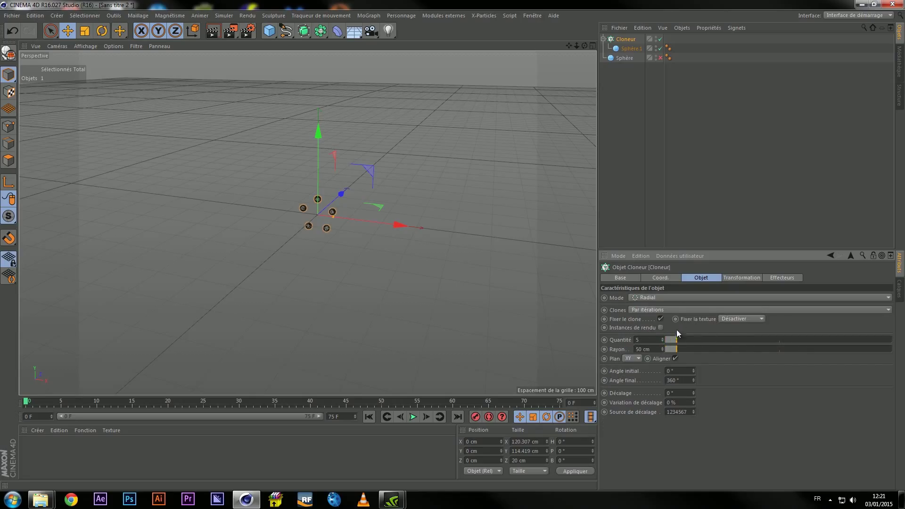
pyautogui.click(644, 340)
pyautogui.write('20')
pyautogui.press('Return')
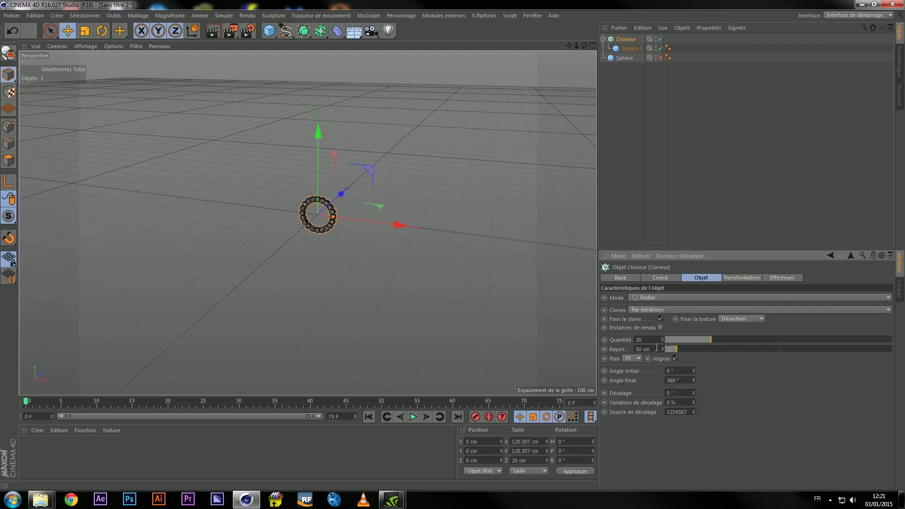
# Re-enable the large sphere and widen the clone ring radius to 378 cm
pyautogui.click(661, 57)
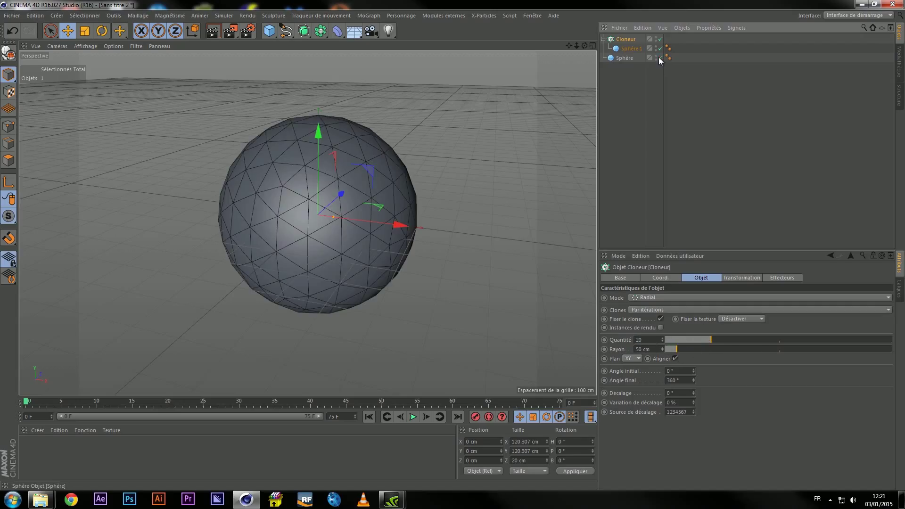
pyautogui.moveTo(677, 350); pyautogui.dragTo(751, 351)
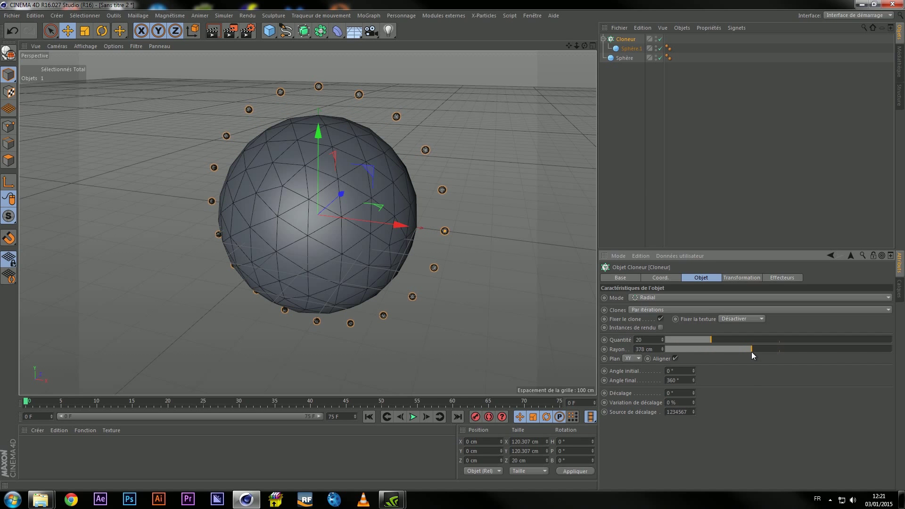
pyautogui.moveTo(435, 315)
pyautogui.keyDown('alt'); pyautogui.mouseDown()
pyautogui.moveTo(372, 276)
pyautogui.moveTo(351, 230)
pyautogui.moveTo(332, 297)
pyautogui.mouseUp(); pyautogui.keyUp('alt')
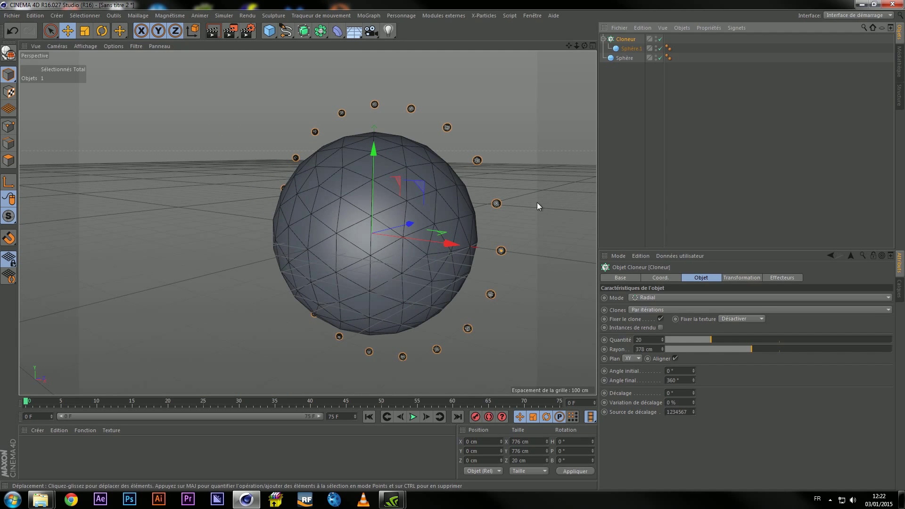
pyautogui.moveTo(406, 291)
pyautogui.keyDown('alt'); pyautogui.mouseDown()
pyautogui.moveTo(435, 290)
pyautogui.moveTo(379, 289)
pyautogui.mouseUp(); pyautogui.keyUp('alt')
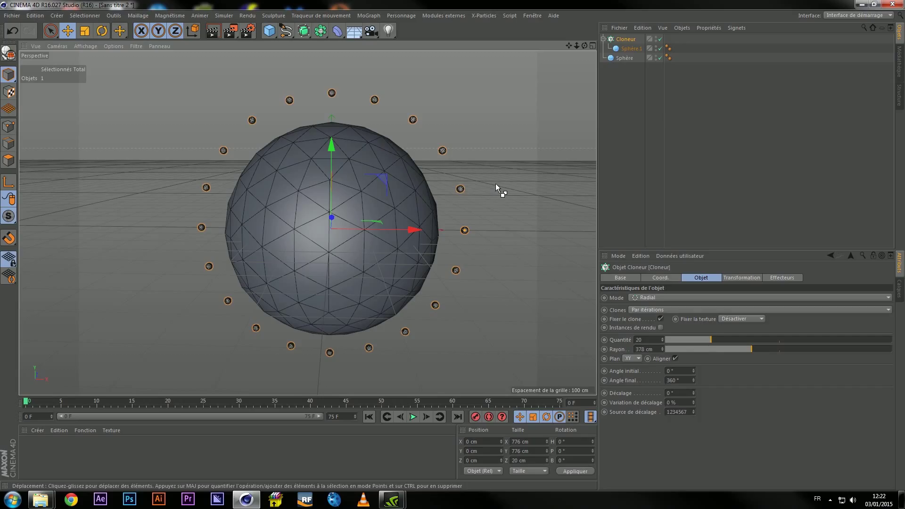
# Set Gravité in the project's Dynamiques settings to 0 cm
pyautogui.hotkey('ctrl', 'd')
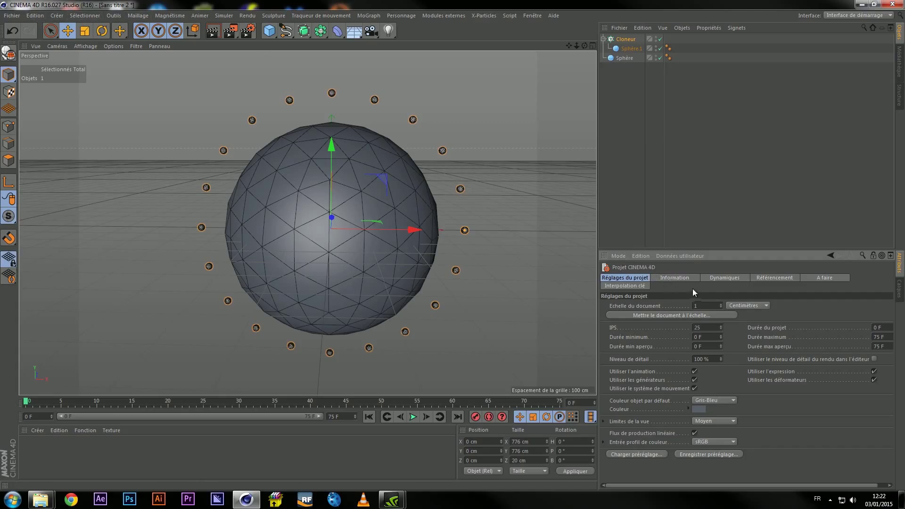
pyautogui.click(731, 279)
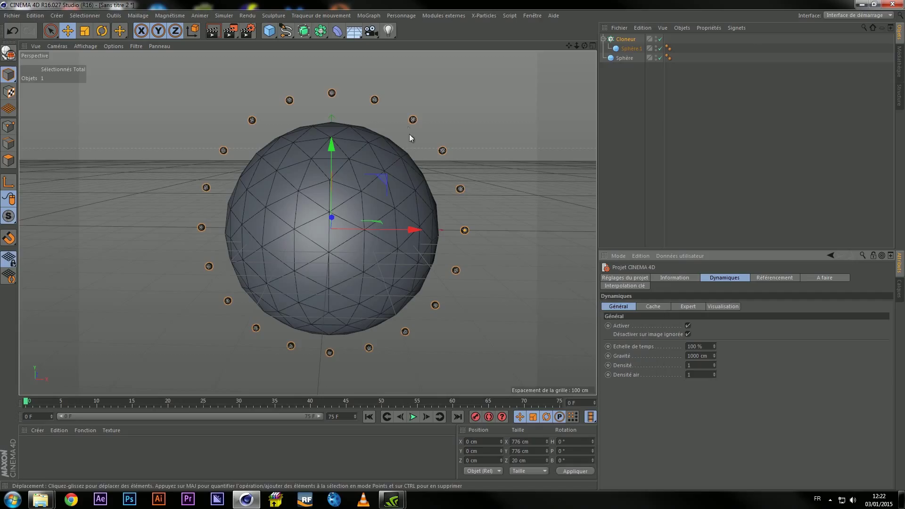
pyautogui.click(692, 355)
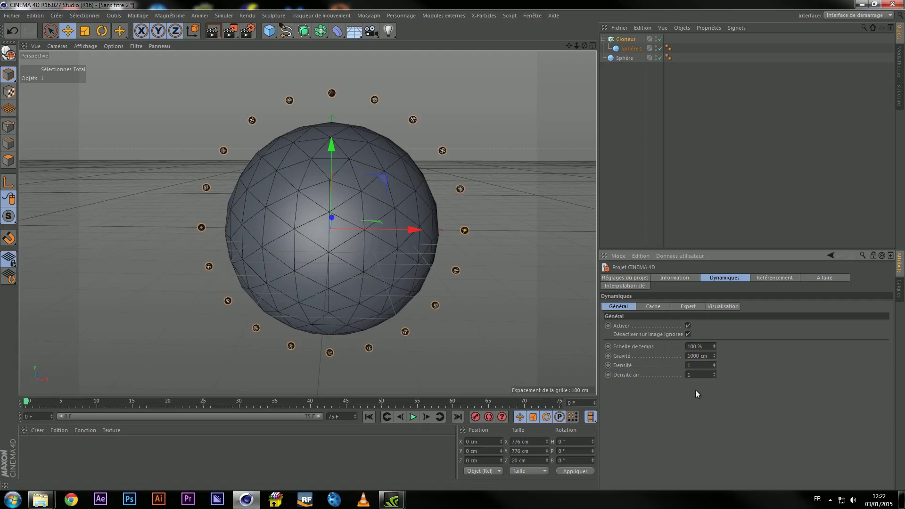
pyautogui.write('0')
pyautogui.press('Return')
pyautogui.moveTo(469, 301)
pyautogui.keyDown('alt'); pyautogui.mouseDown()
pyautogui.moveTo(458, 299)
pyautogui.moveTo(470, 305)
pyautogui.mouseUp(); pyautogui.keyUp('alt')
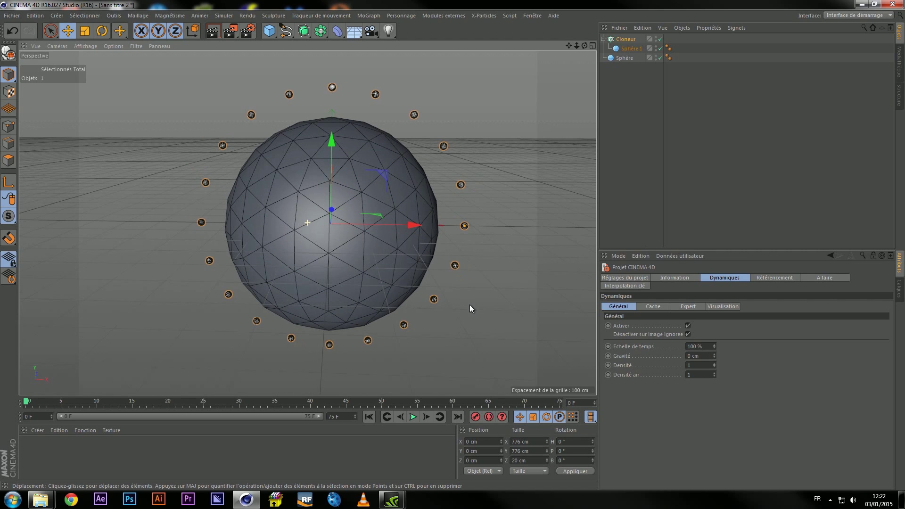
# Add a dynamics body tag to the large Sphère with collision shape Maillage statique
pyautogui.click(627, 71)
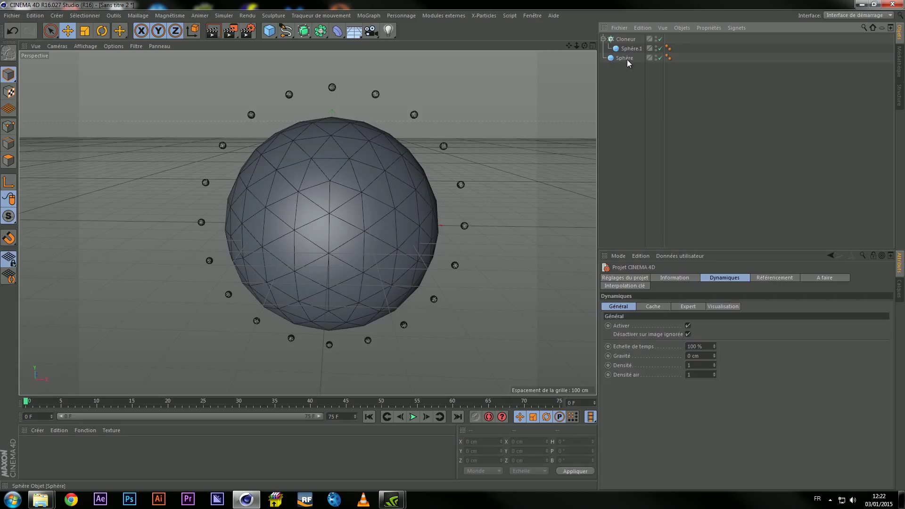
pyautogui.click(626, 59)
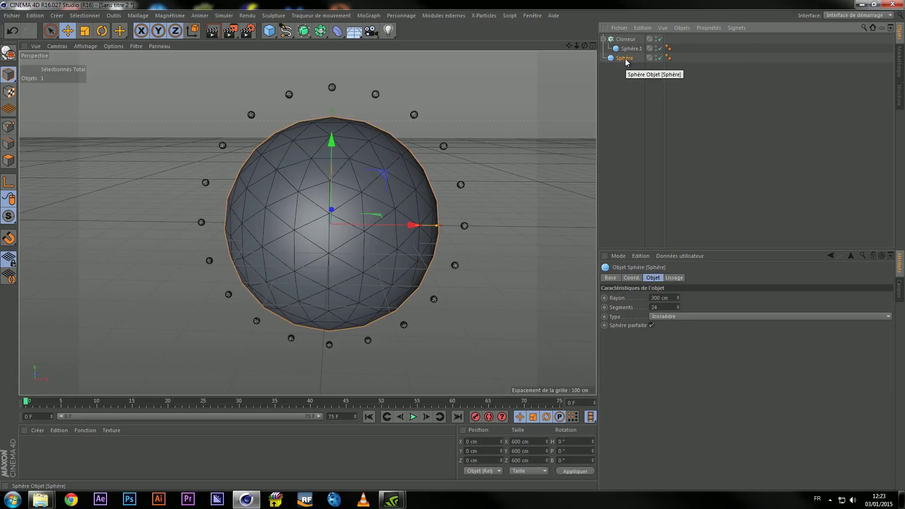
pyautogui.rightClick(627, 62)
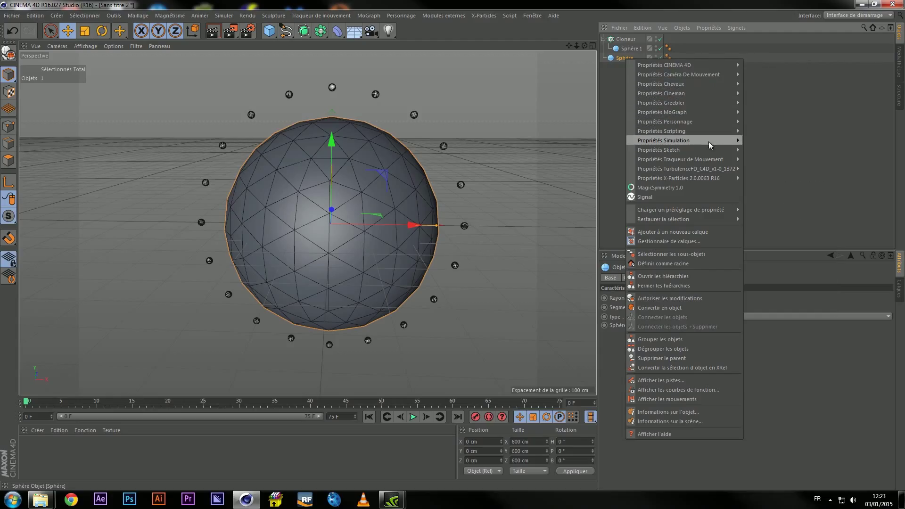
pyautogui.click(767, 143)
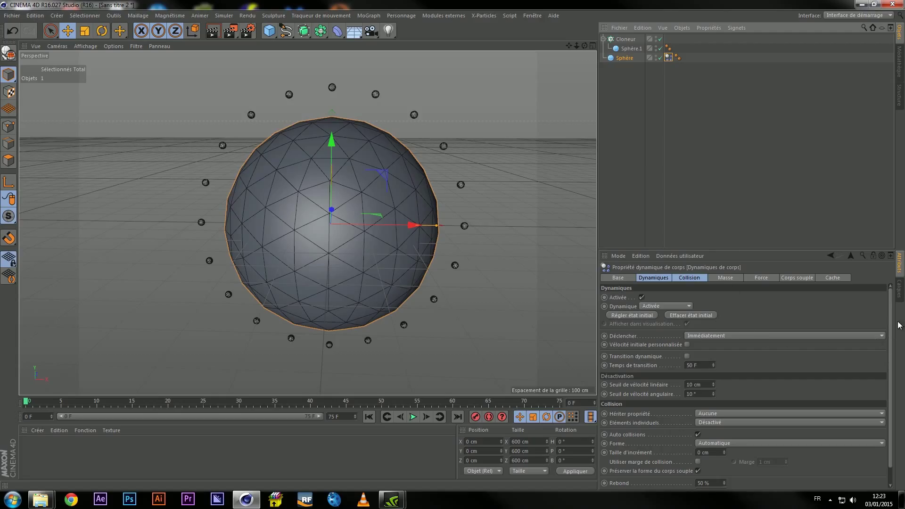
pyautogui.moveTo(893, 323); pyautogui.dragTo(898, 338)
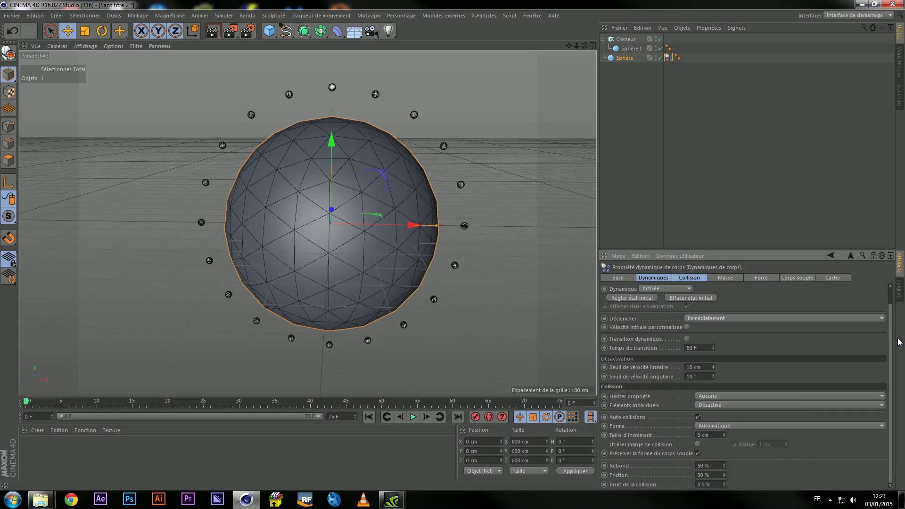
pyautogui.click(780, 426)
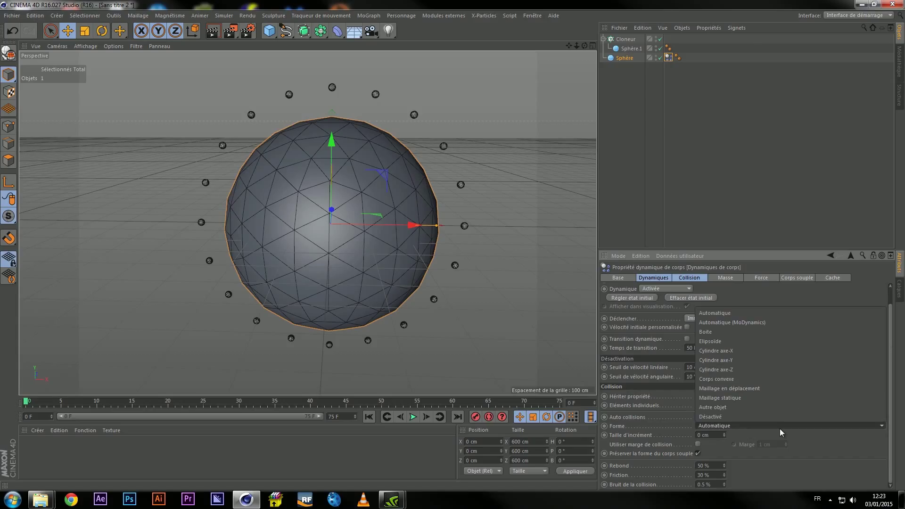
pyautogui.click(740, 398)
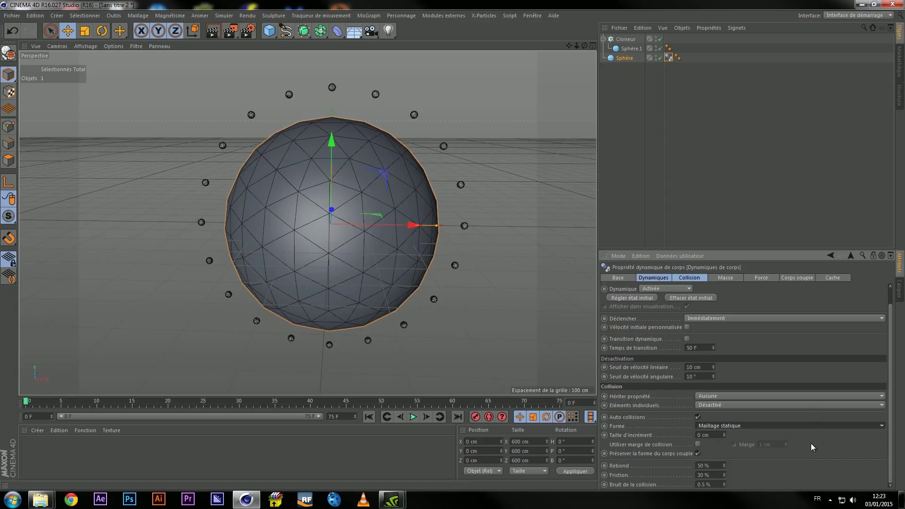
pyautogui.click(634, 50)
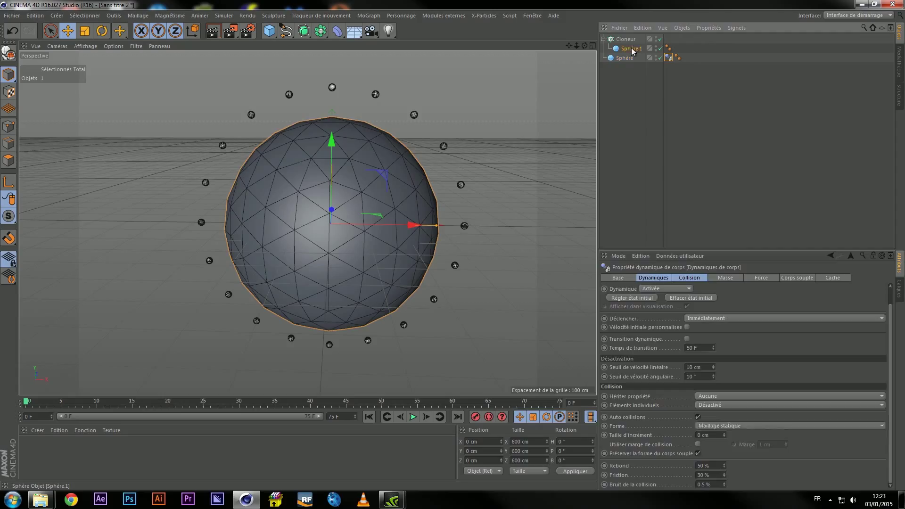
# Tag Sphère.1 as a rigid body applying properties to children, with Eléments individuels set to Tout
pyautogui.rightClick(635, 51)
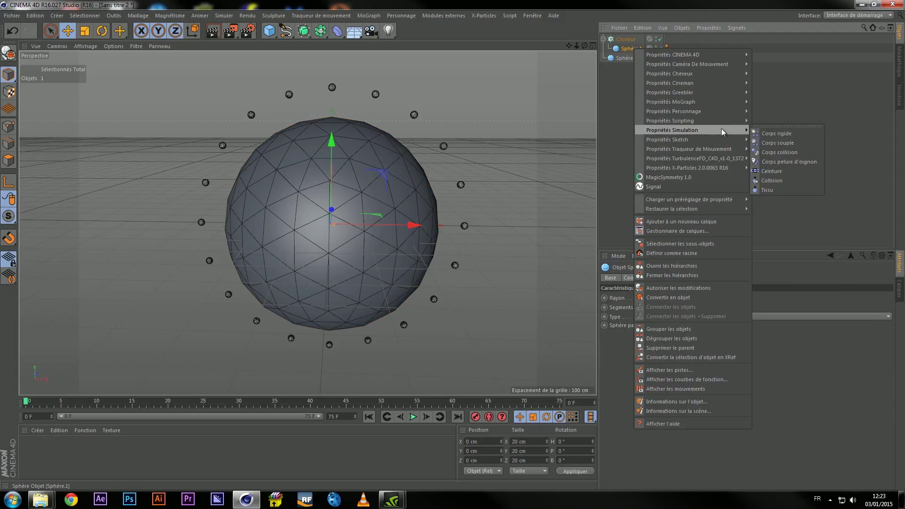
pyautogui.click(769, 135)
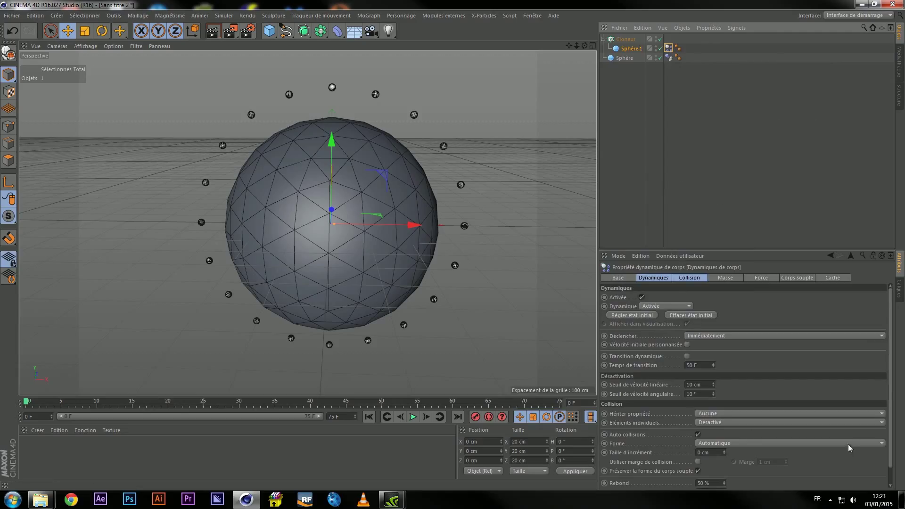
pyautogui.scroll(-2, 897, 392)
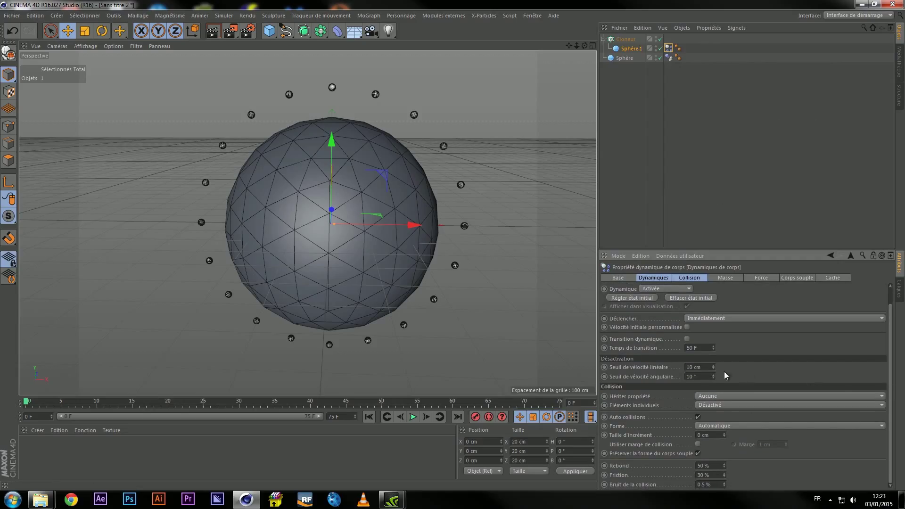
pyautogui.click(759, 397)
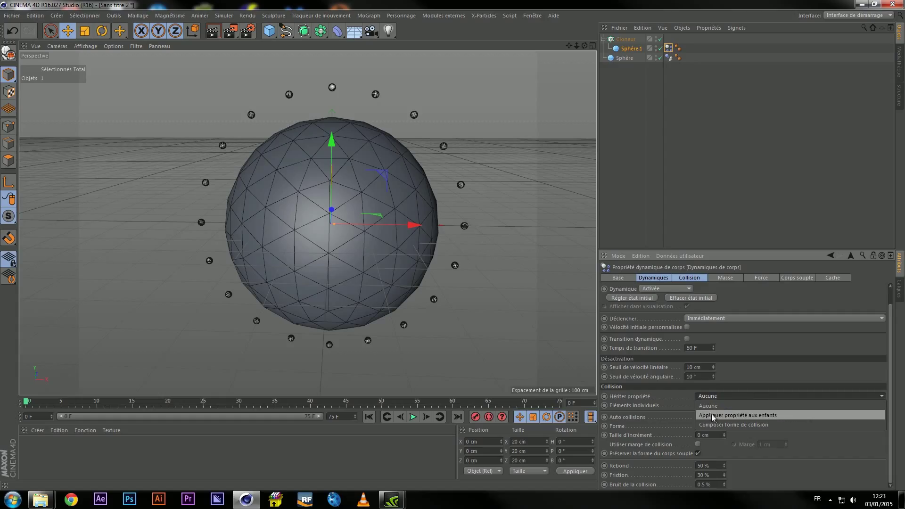
pyautogui.click(724, 417)
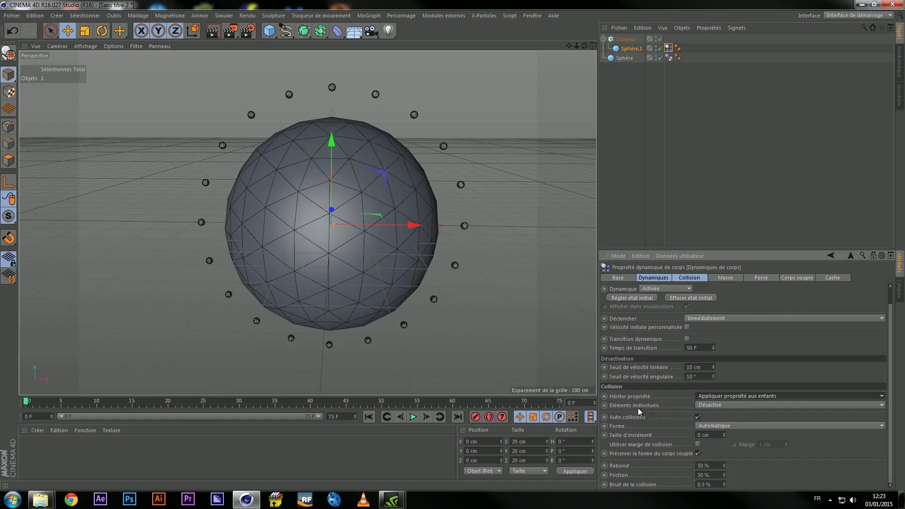
pyautogui.click(733, 404)
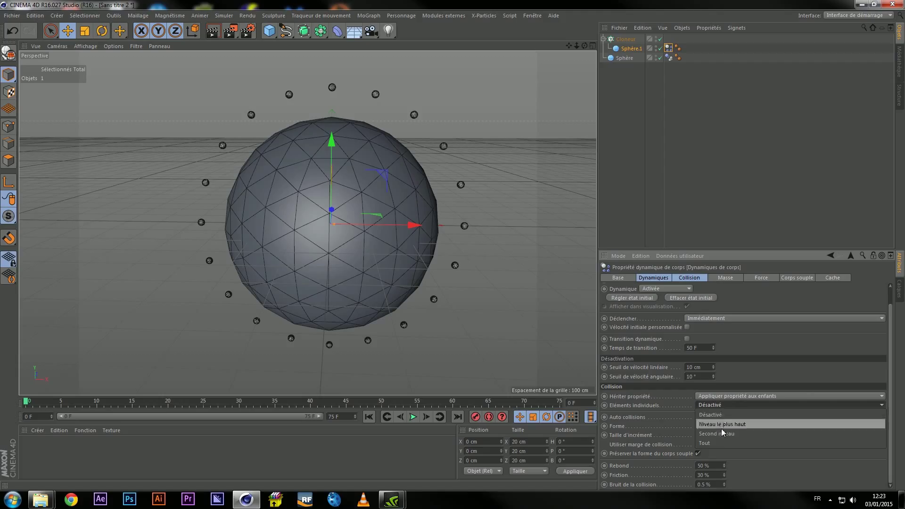
pyautogui.click(735, 443)
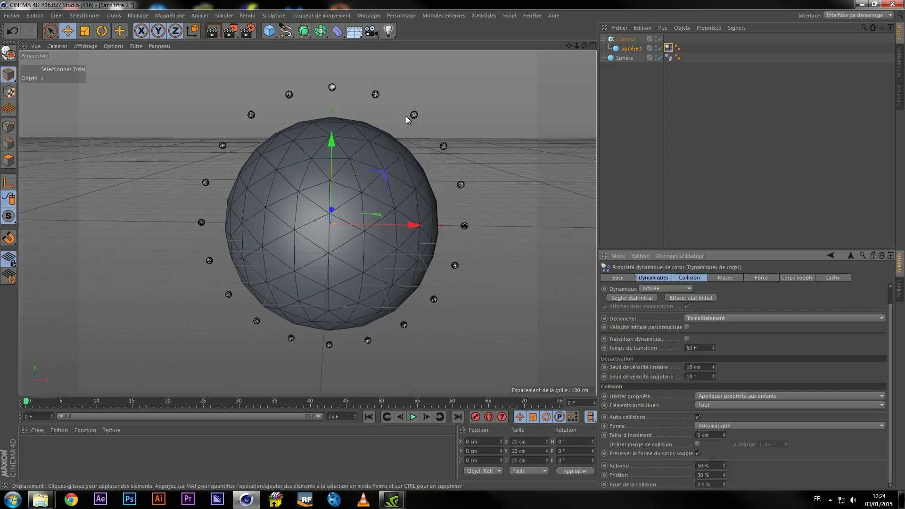
# Add an Attraction force with Intensité 20000 and play the simulation to preview it
pyautogui.click(227, 19)
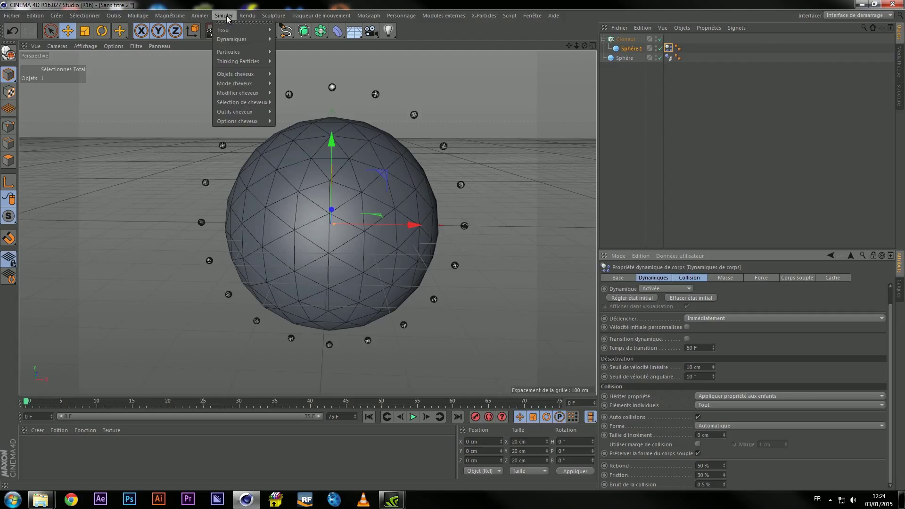
pyautogui.moveTo(228, 52)
pyautogui.click(299, 71)
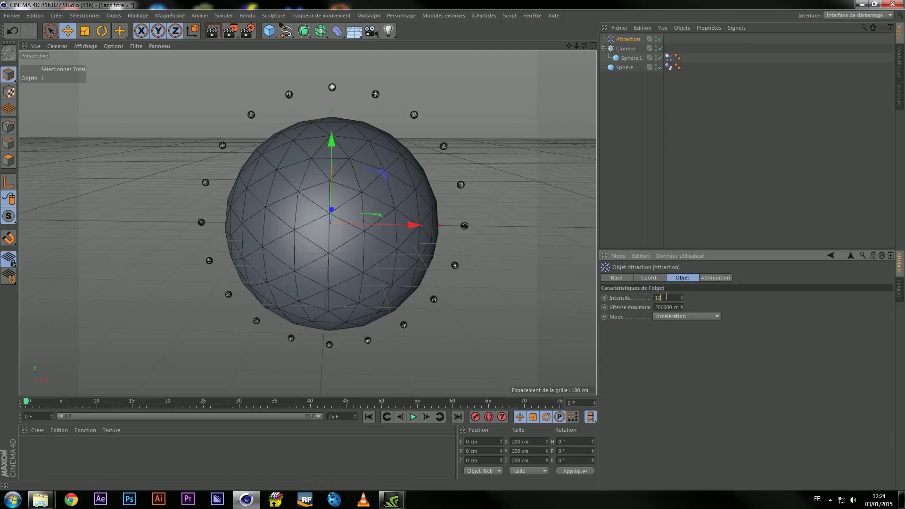
pyautogui.write('20')
pyautogui.write('000')
pyautogui.click(413, 417)
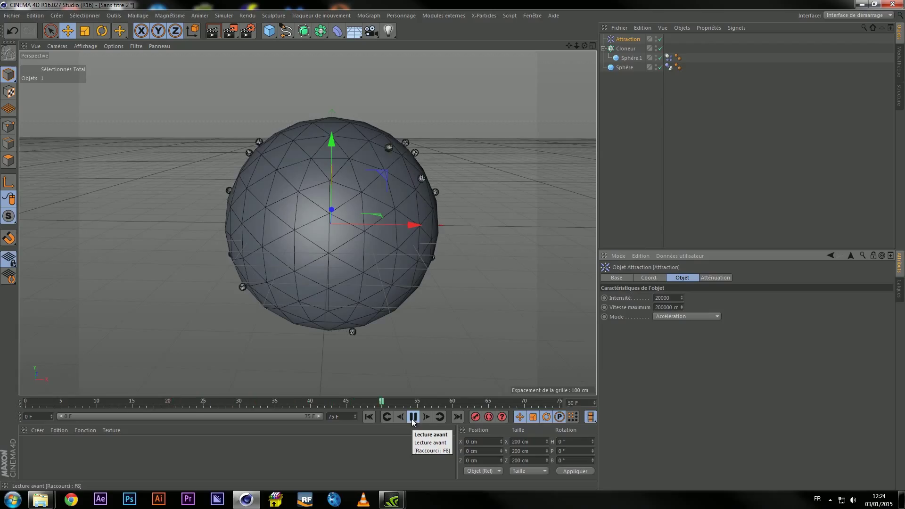
pyautogui.click(413, 417)
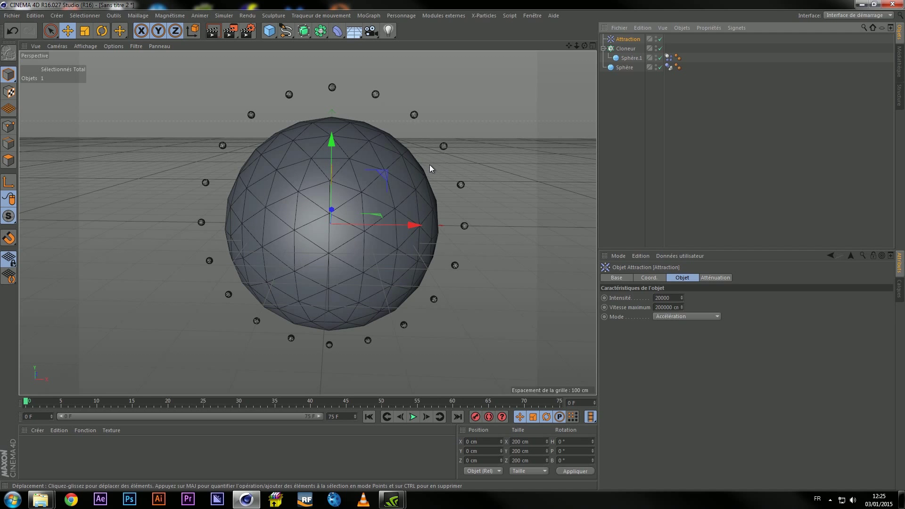
# Add a Rotation and a Turbulence particle modifier to the scene
pyautogui.keyDown('alt'); pyautogui.moveTo(384, 257); pyautogui.dragTo(417, 264); pyautogui.keyUp('alt')
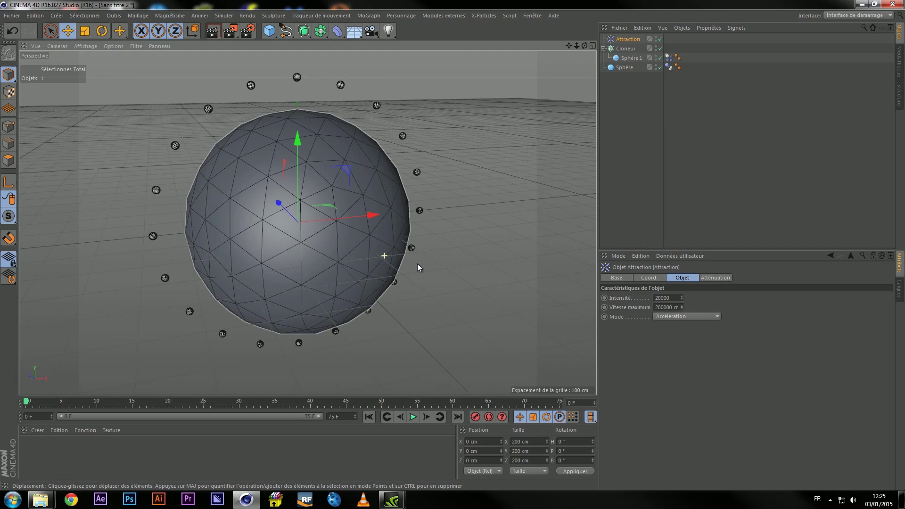
pyautogui.click(227, 16)
pyautogui.moveTo(228, 52)
pyautogui.click(296, 115)
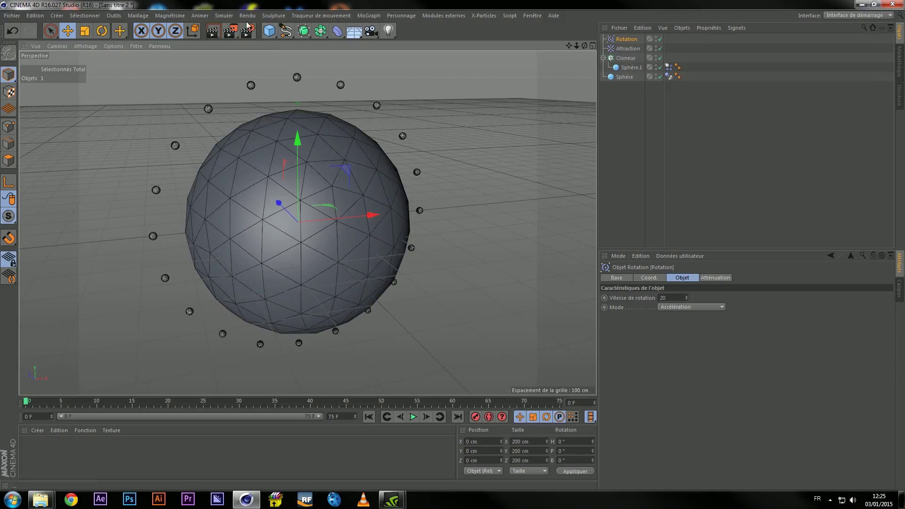
pyautogui.click(230, 17)
pyautogui.moveTo(229, 52)
pyautogui.click(307, 123)
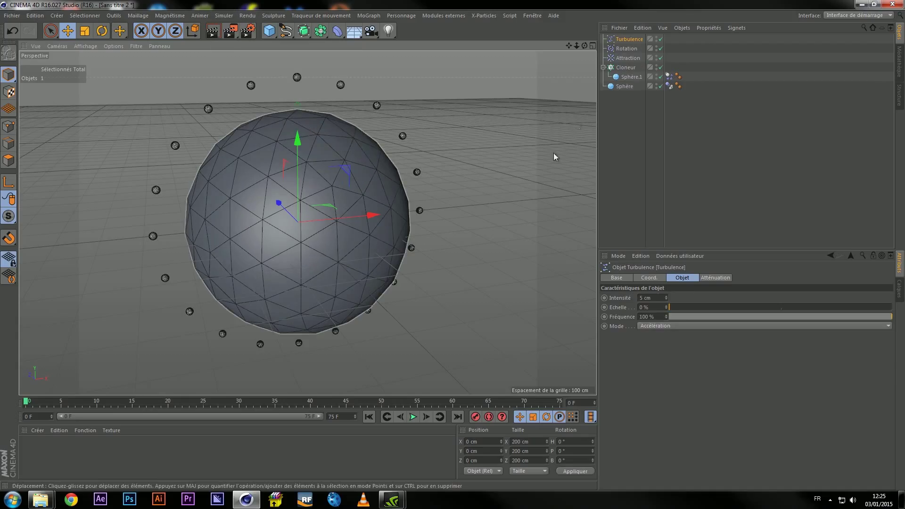
pyautogui.click(627, 50)
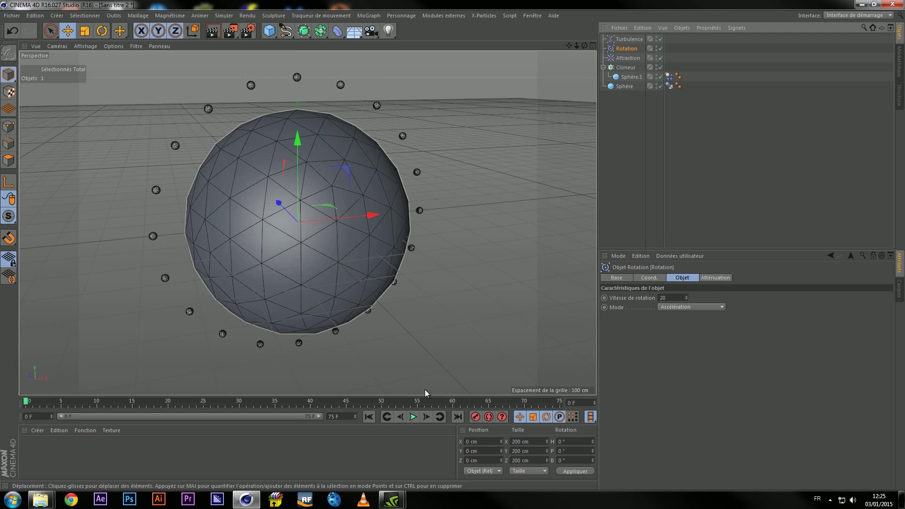
# Play back the clones' motion with Rotation speed 80, then rewind to frame 0
pyautogui.click(413, 417)
pyautogui.click(413, 419)
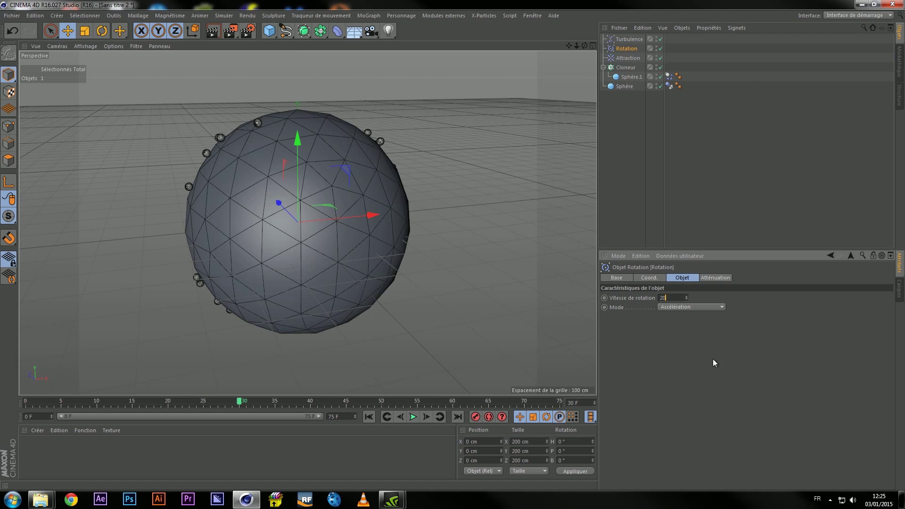
pyautogui.click(902, 500)
pyautogui.click(902, 500)
pyautogui.moveTo(240, 404); pyautogui.dragTo(26, 404)
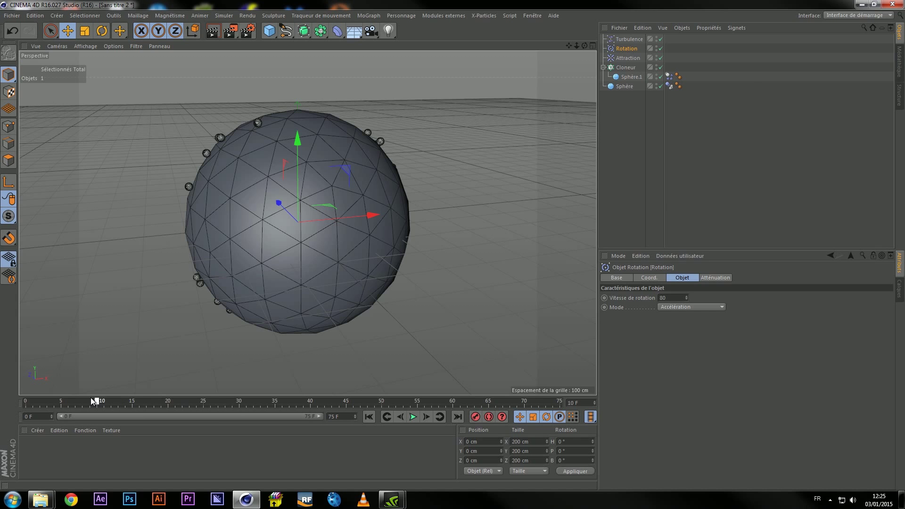
pyautogui.click(413, 417)
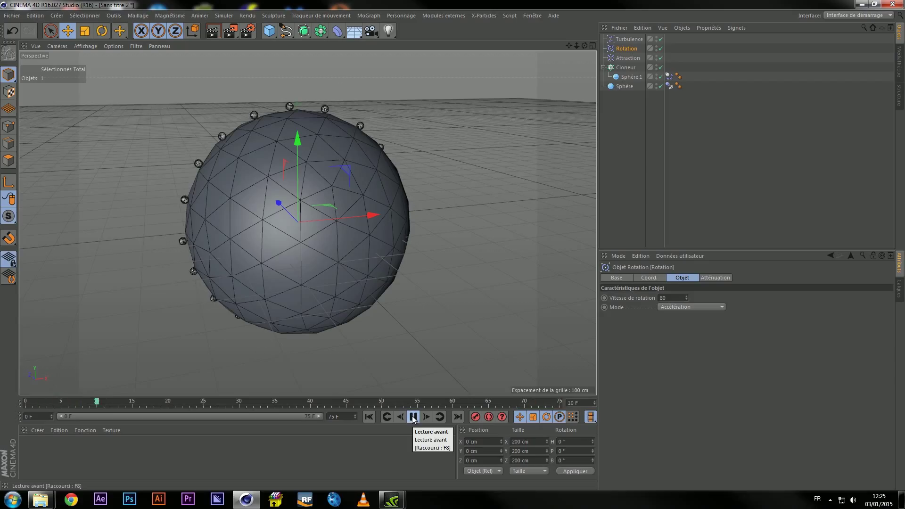
pyautogui.click(413, 417)
pyautogui.moveTo(121, 402); pyautogui.dragTo(26, 402)
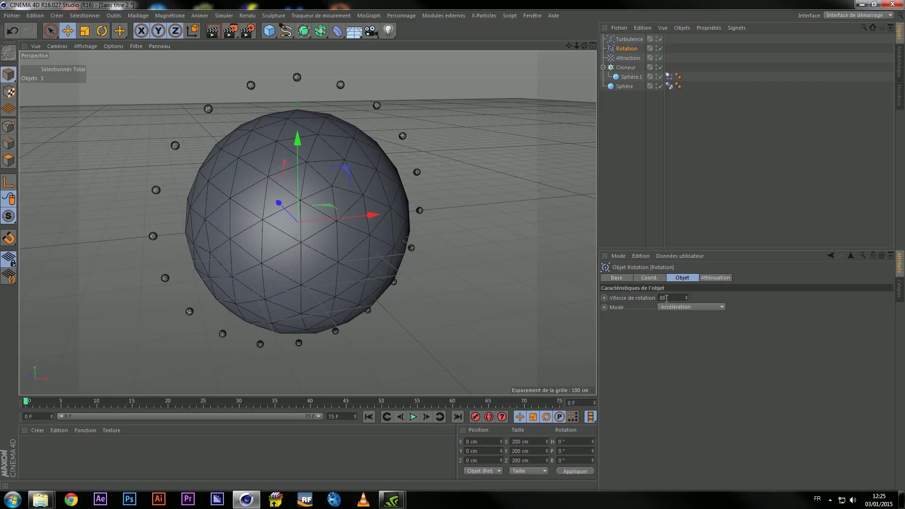
# Set the Turbulence scale to 100 % and preview the clones' motion
pyautogui.click(629, 39)
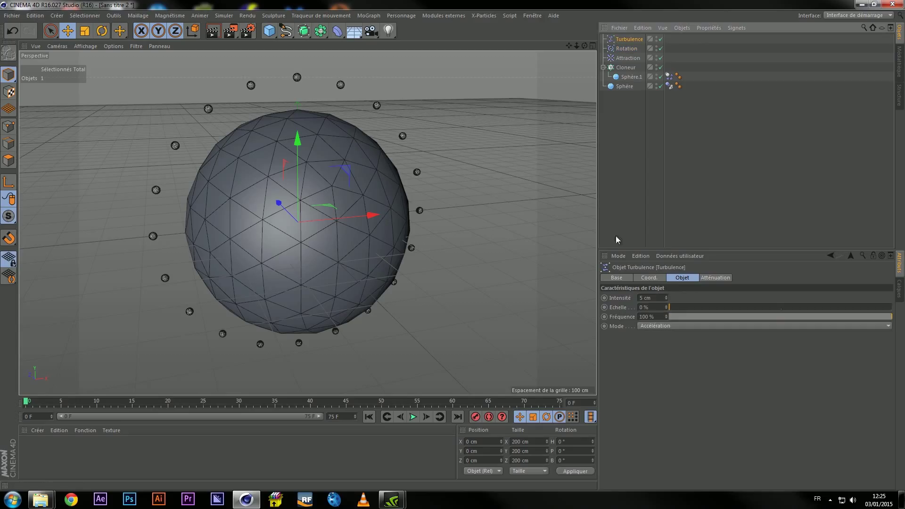
pyautogui.click(644, 307)
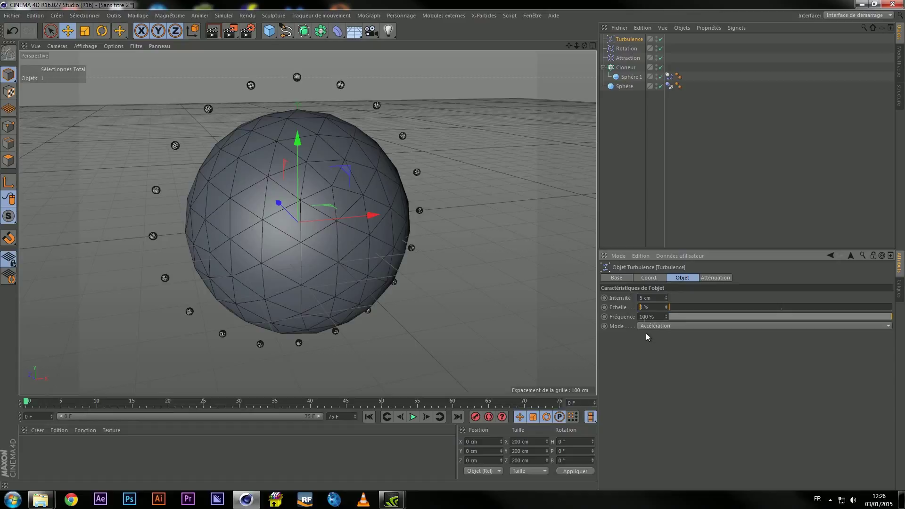
pyautogui.write('100')
pyautogui.press('Return')
pyautogui.click(413, 417)
pyautogui.click(413, 417)
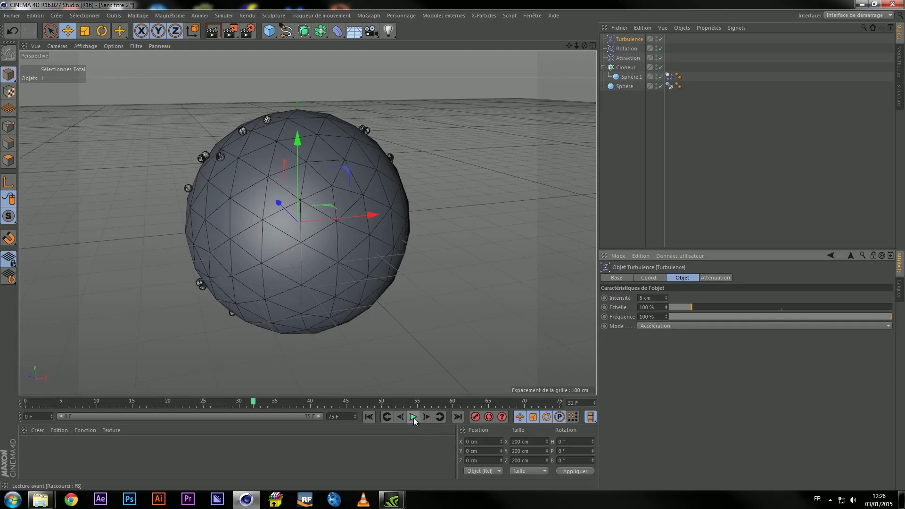
pyautogui.moveTo(239, 405); pyautogui.dragTo(25, 404)
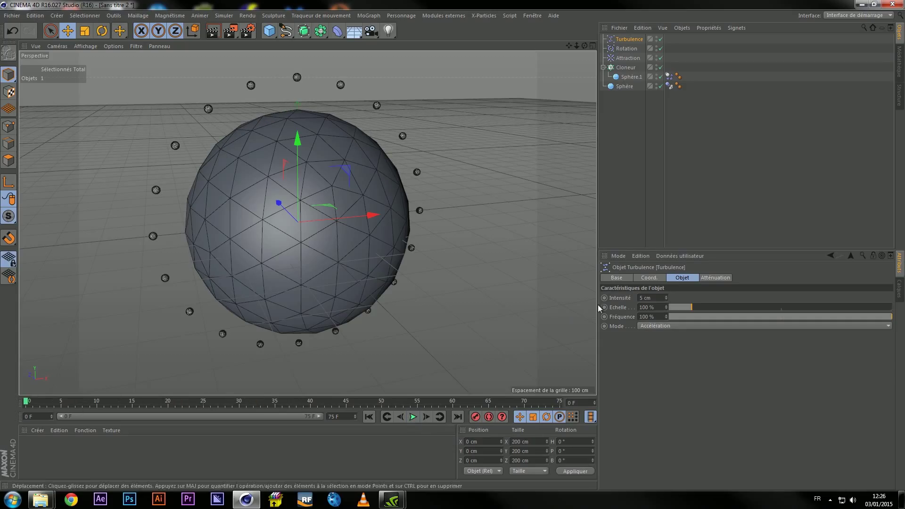
# Strengthen the Turbulence intensity, preview it, and set the end frame to 400
pyautogui.doubleClick(643, 298)
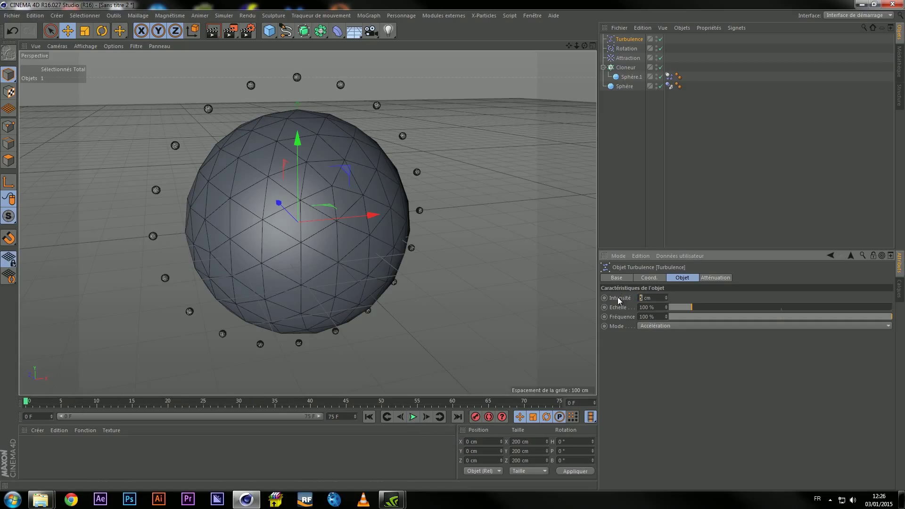
pyautogui.write('100')
pyautogui.click(412, 417)
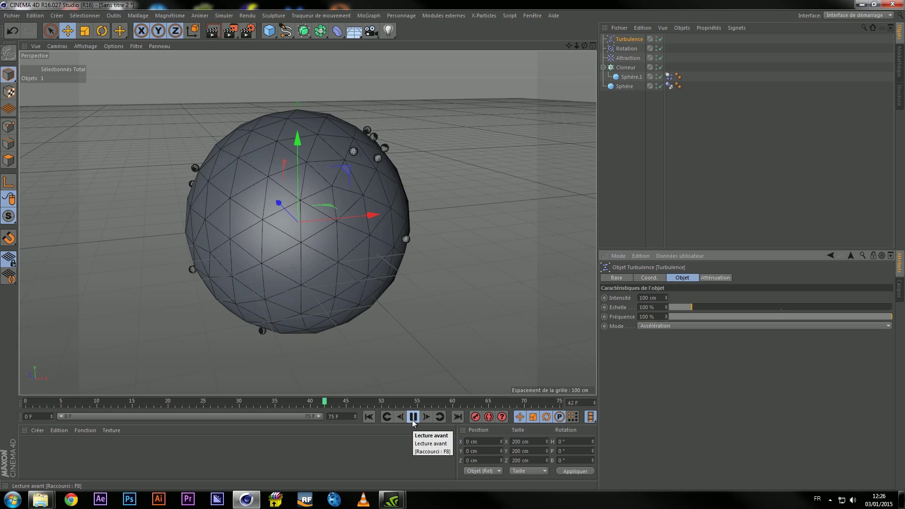
pyautogui.click(413, 419)
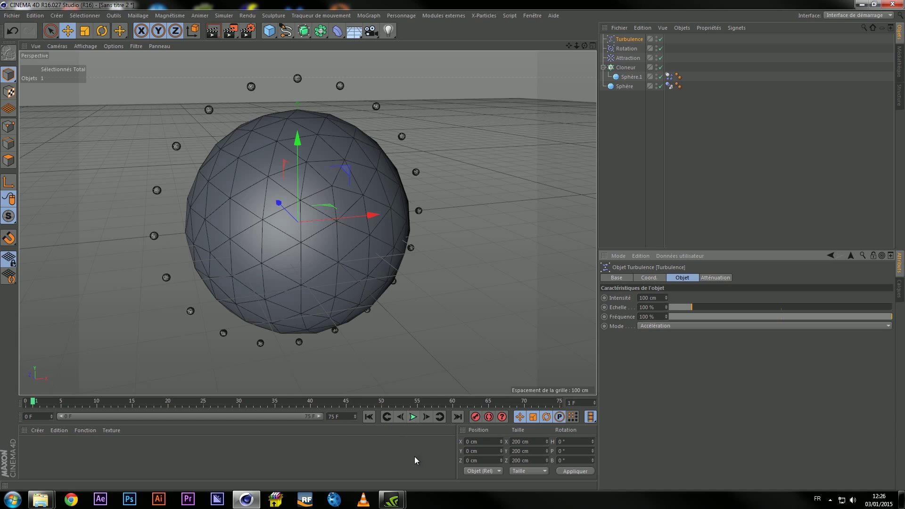
pyautogui.click(328, 416)
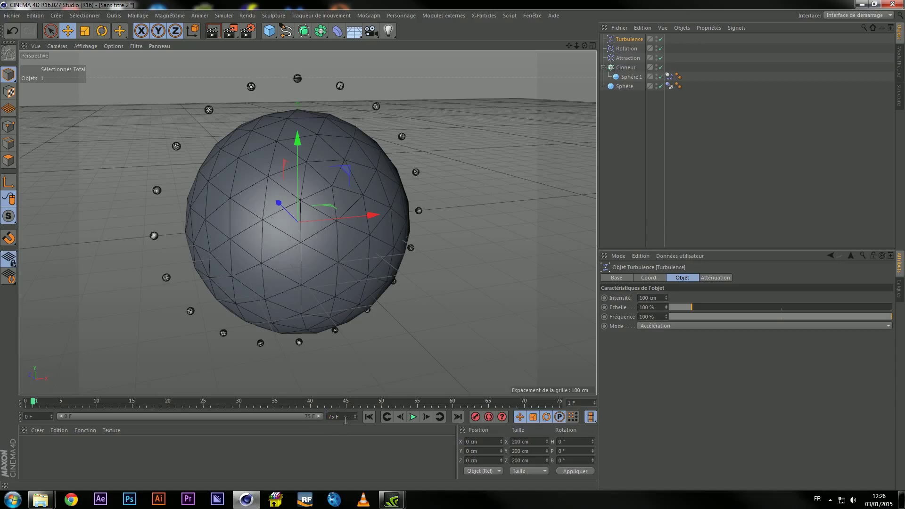
pyautogui.write('400')
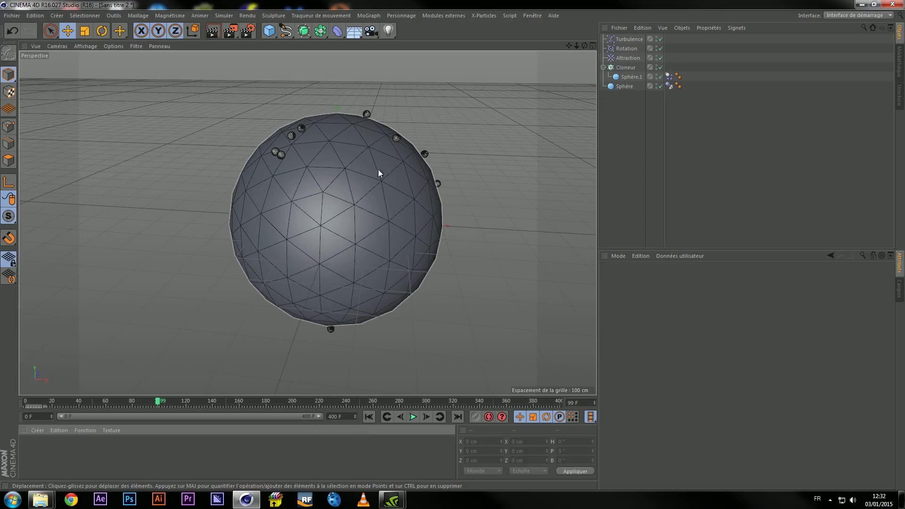
# Add a Traceur referencing the Cloneur and hide both spheres in the viewport
pyautogui.click(372, 17)
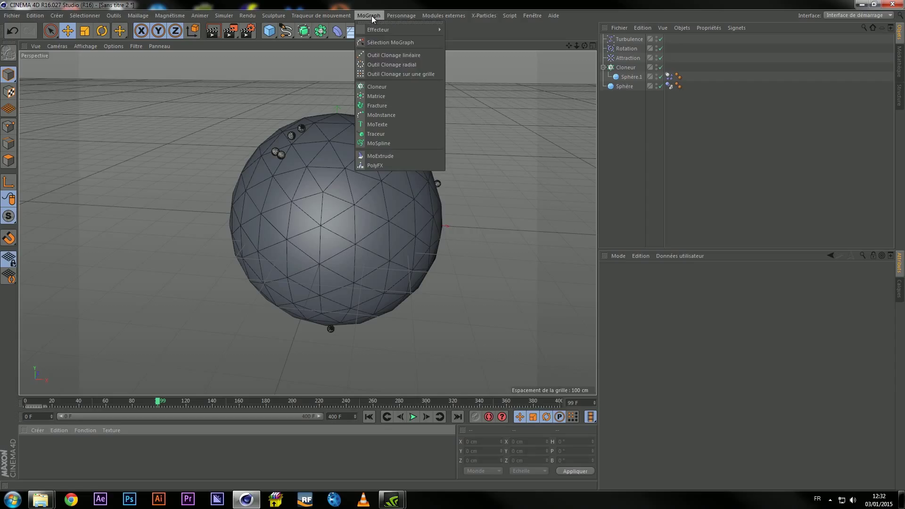
pyautogui.click(377, 135)
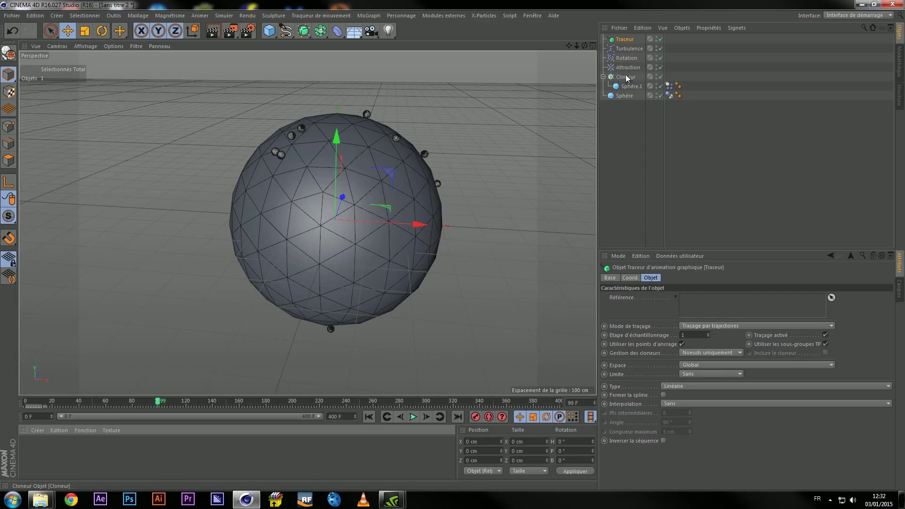
pyautogui.moveTo(626, 77)
pyautogui.mouseDown()
pyautogui.moveTo(655, 110)
pyautogui.moveTo(712, 306)
pyautogui.mouseUp()
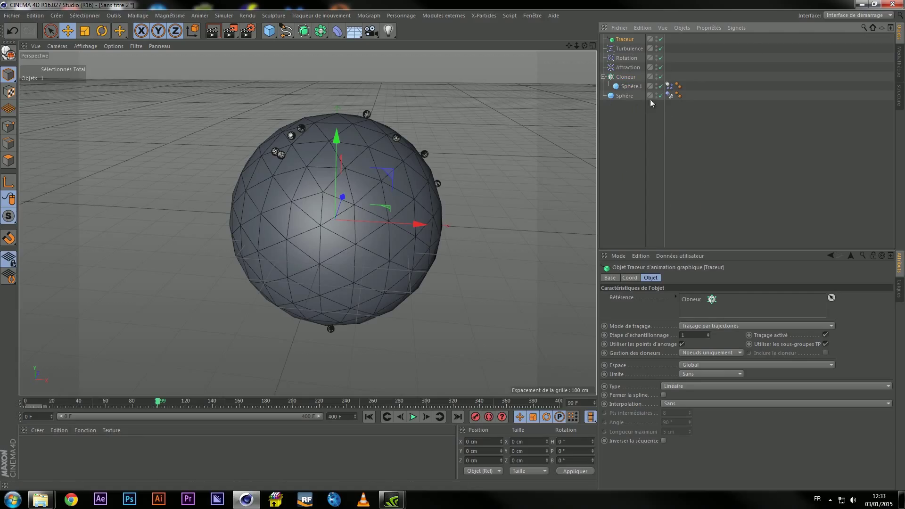
pyautogui.click(657, 84)
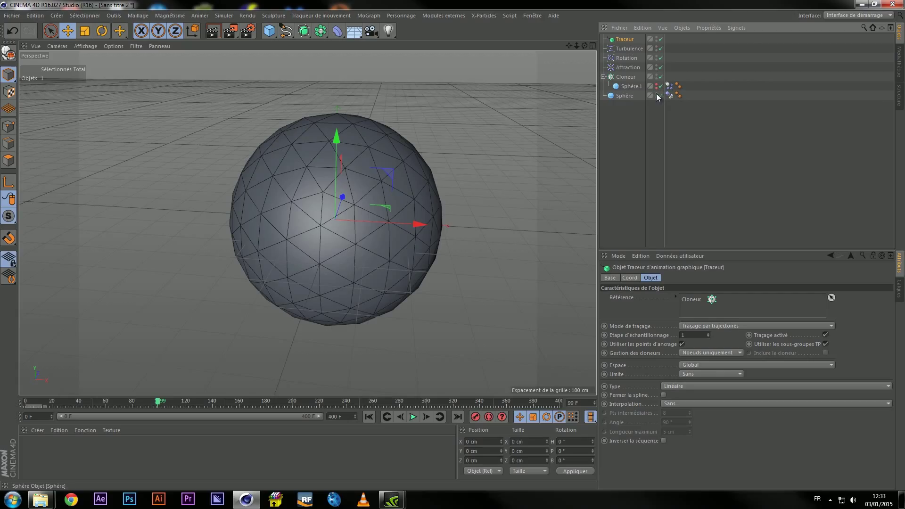
pyautogui.click(657, 94)
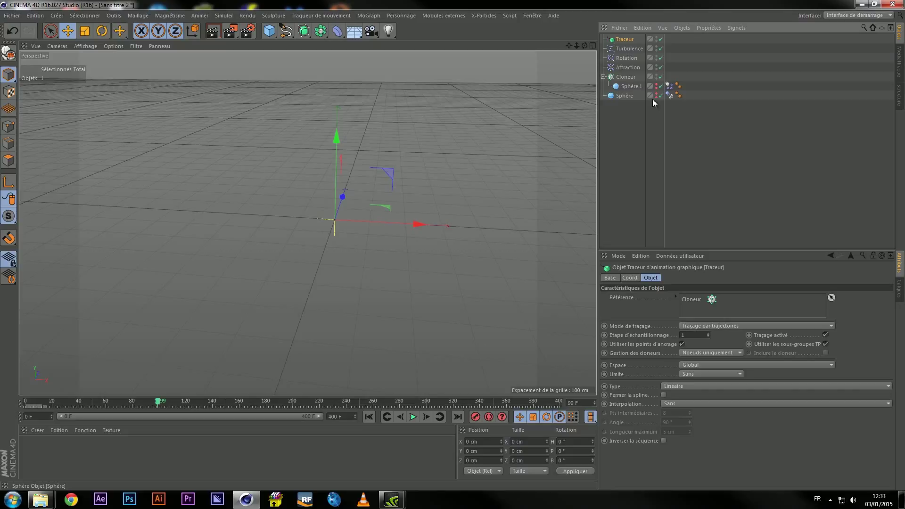
# Play from frame 0 to frame 77 and render a viewport preview of the trails
pyautogui.click(21, 400)
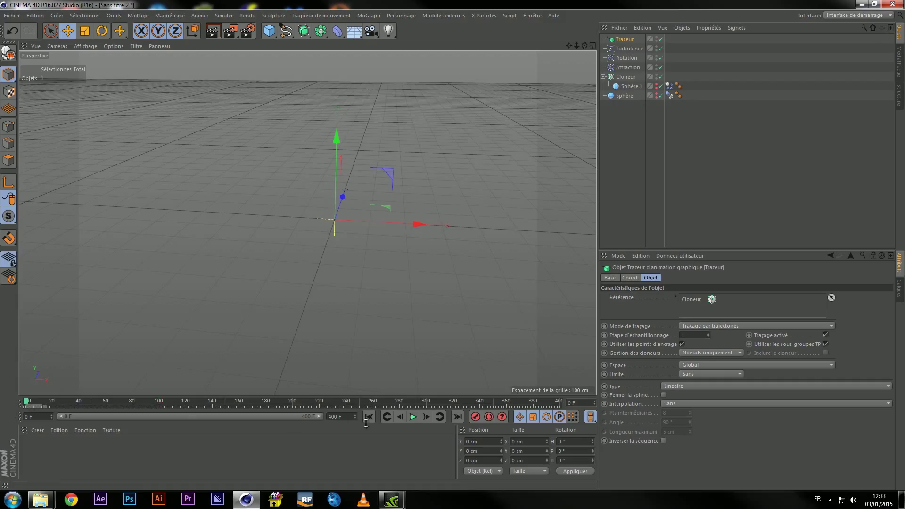
pyautogui.click(412, 417)
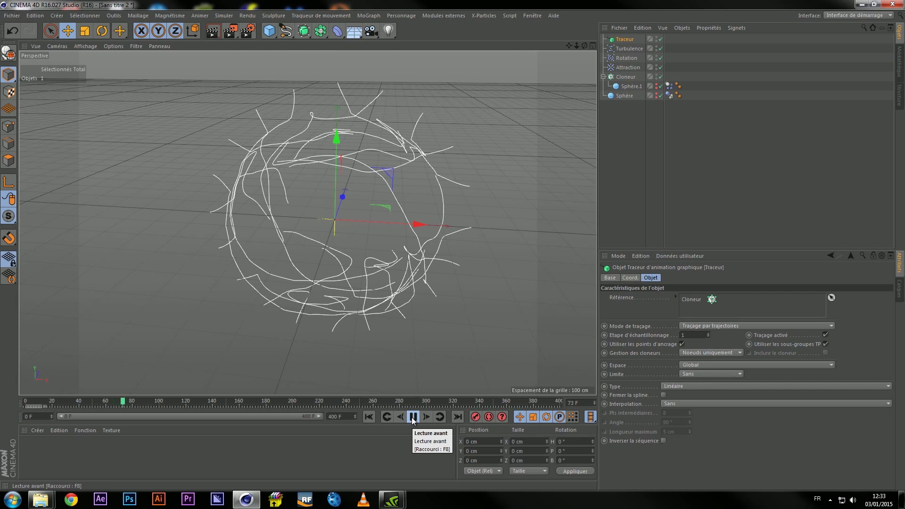
pyautogui.click(413, 416)
pyautogui.click(214, 39)
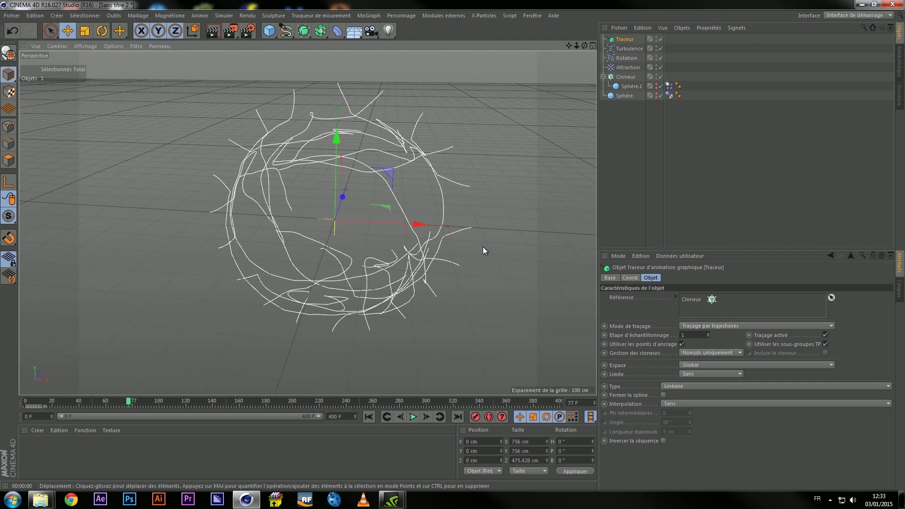
pyautogui.keyDown('alt'); pyautogui.moveTo(483, 247); pyautogui.dragTo(500, 242); pyautogui.keyUp('alt')
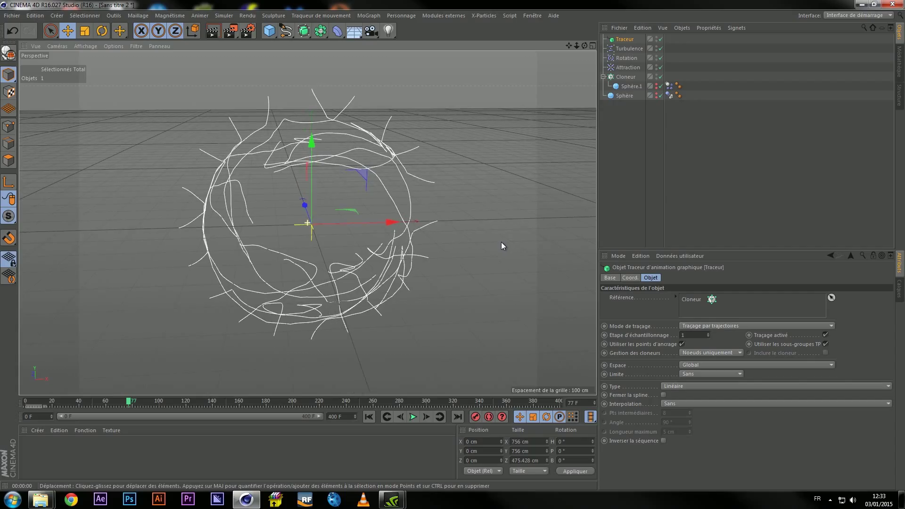
pyautogui.click(616, 156)
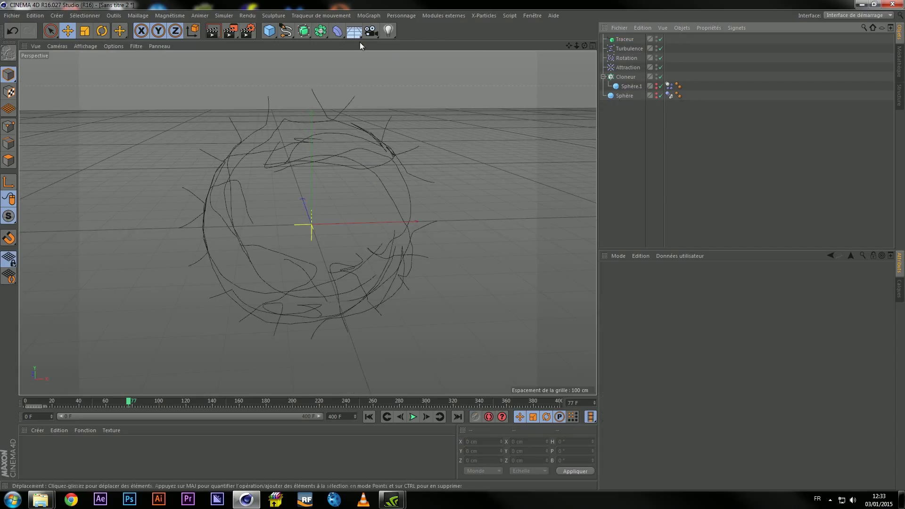
# Add an Extrusion contrôlée sweep and a Cercle spline to the scene
pyautogui.click(304, 31)
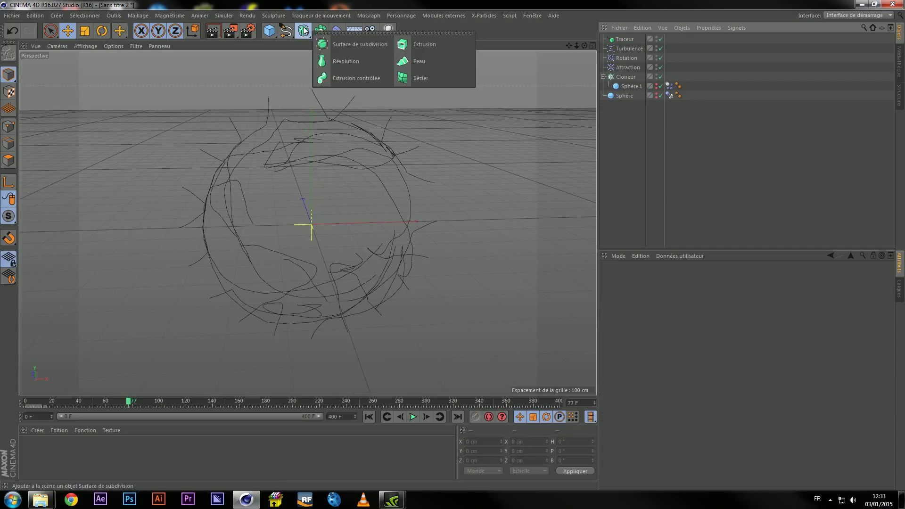
pyautogui.click(342, 81)
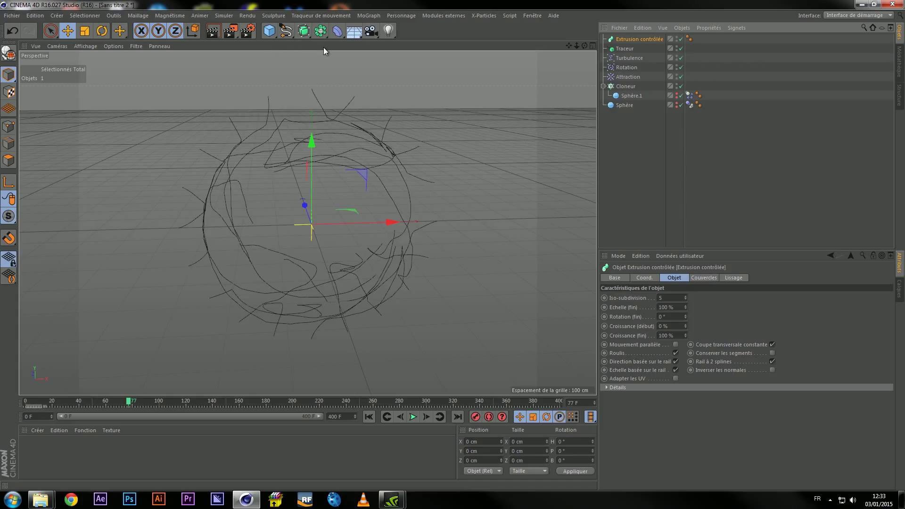
pyautogui.click(287, 37)
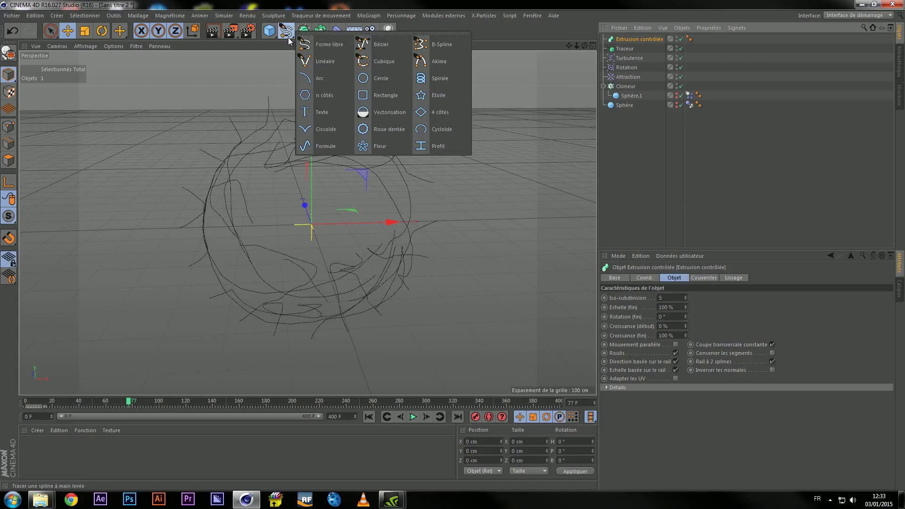
pyautogui.click(381, 78)
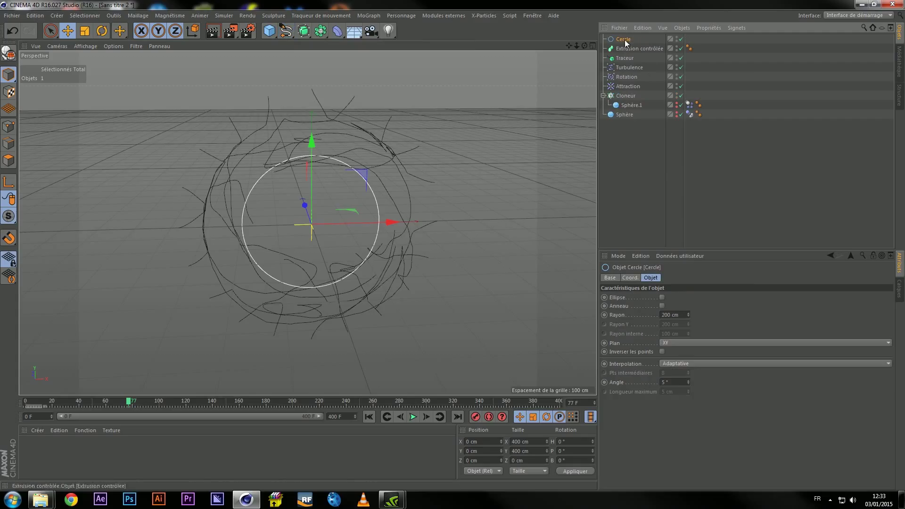
# Place Cercle and Traceur under Extrusion contrôlée and inspect the swept tubes
pyautogui.moveTo(624, 40); pyautogui.dragTo(624, 47)
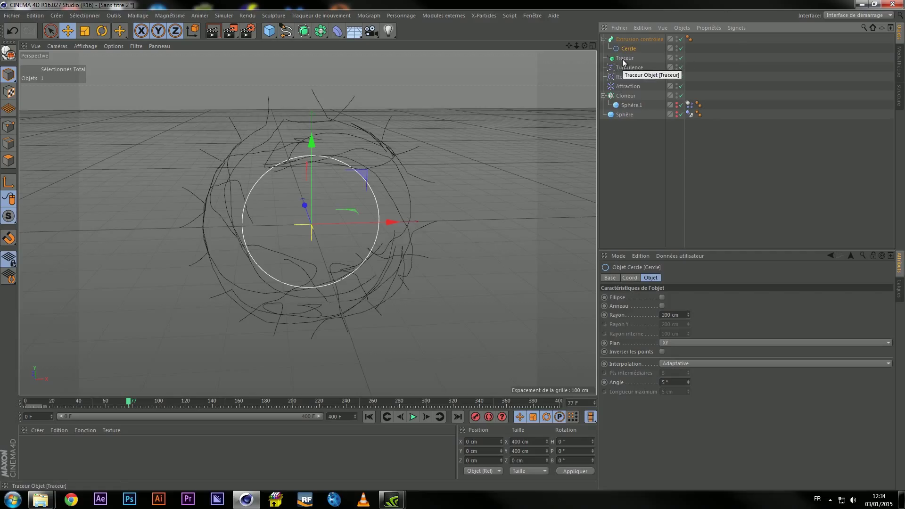
pyautogui.moveTo(622, 59); pyautogui.dragTo(628, 55)
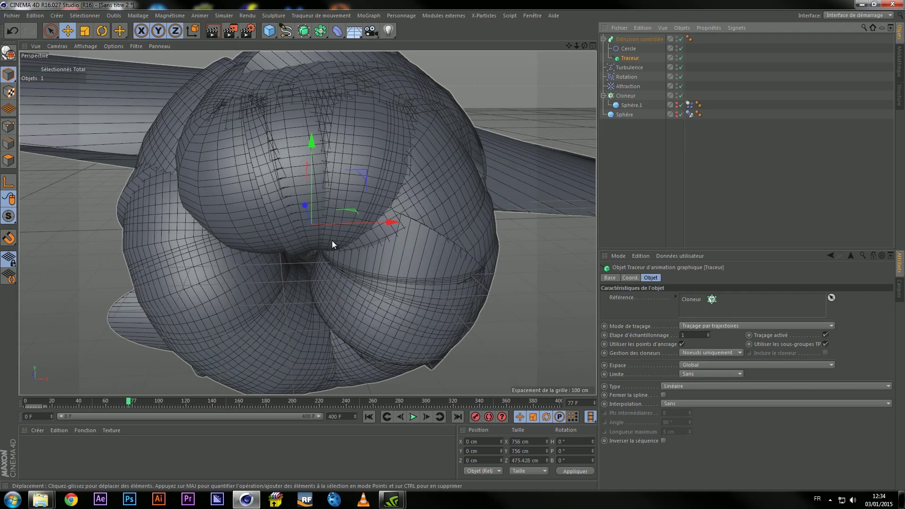
pyautogui.moveTo(317, 261)
pyautogui.keyDown('alt'); pyautogui.mouseDown()
pyautogui.moveTo(350, 233)
pyautogui.moveTo(333, 237)
pyautogui.mouseUp(); pyautogui.keyUp('alt')
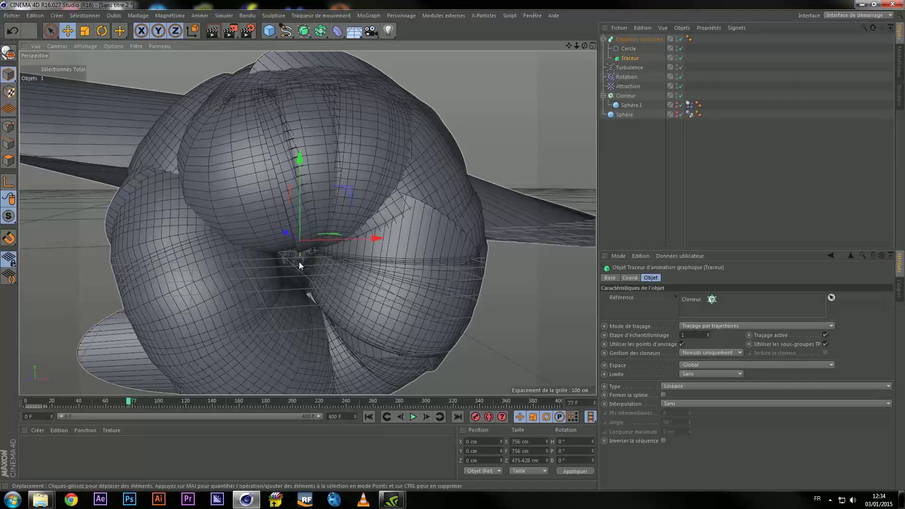
pyautogui.scroll(-3, 286, 275)
pyautogui.scroll(2, 267, 275)
pyautogui.keyDown('alt'); pyautogui.moveTo(304, 282); pyautogui.dragTo(309, 258, button='middle'); pyautogui.keyUp('alt')
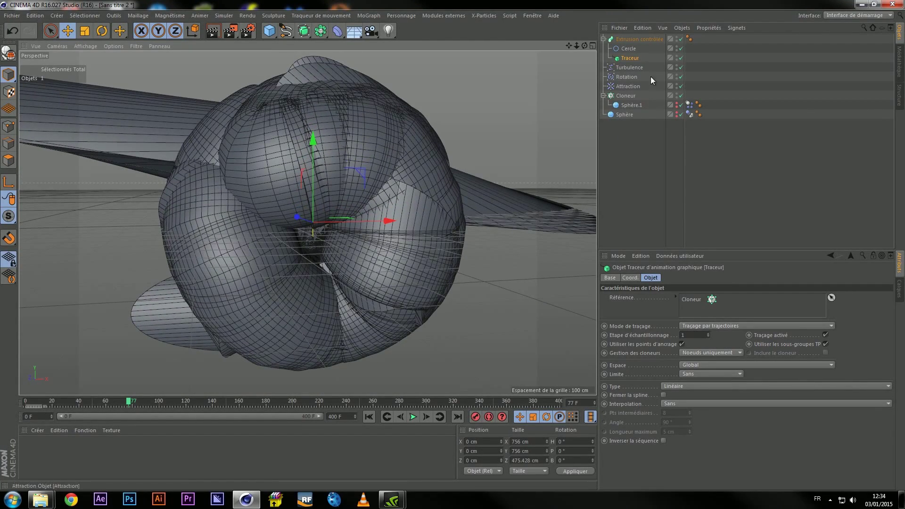
# Set the Cercle radius to 1 cm and preview the thin wire strands in a render
pyautogui.click(628, 49)
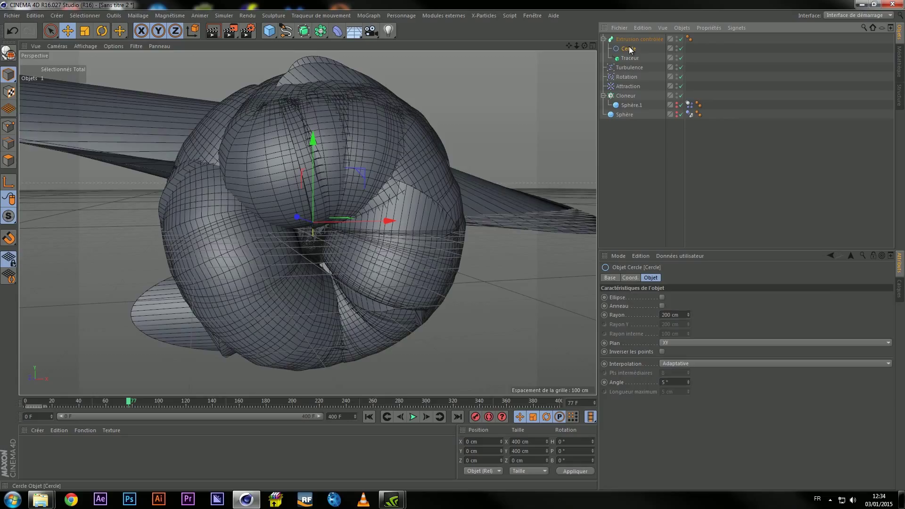
pyautogui.doubleClick(671, 314)
pyautogui.write('1')
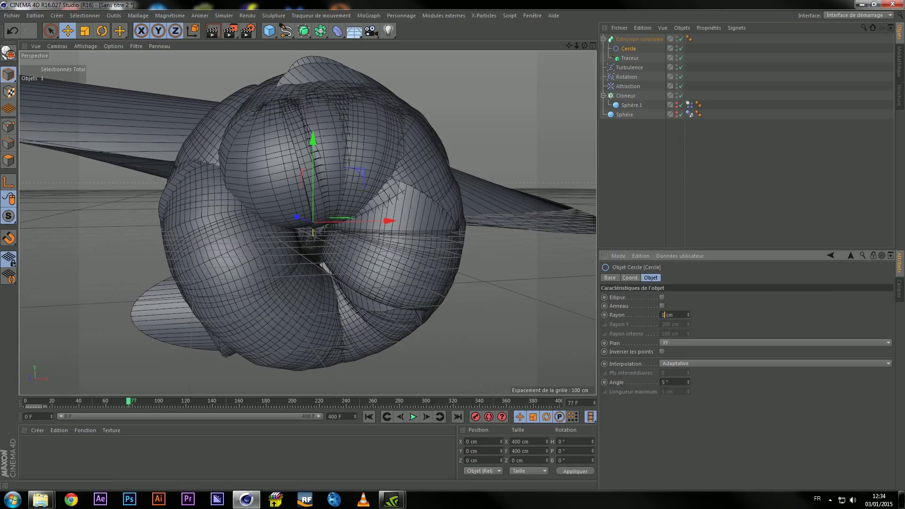
pyautogui.press('Return')
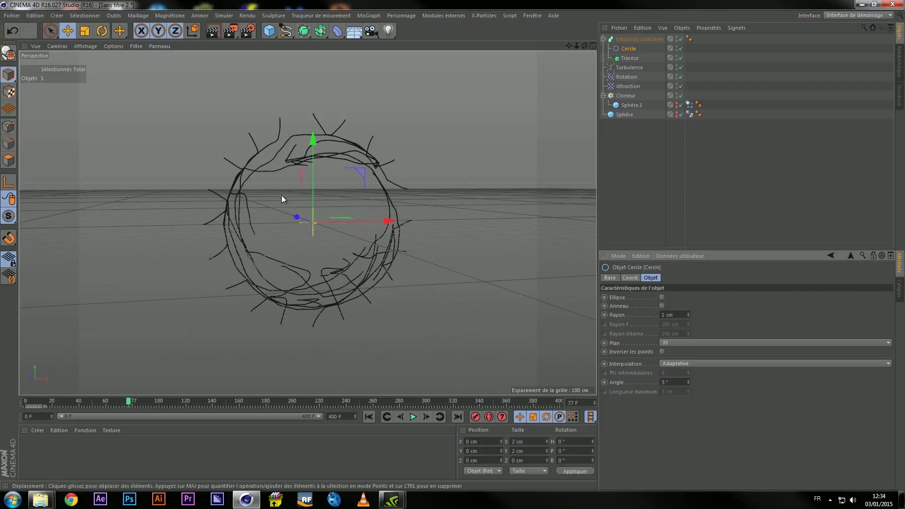
pyautogui.moveTo(276, 243)
pyautogui.keyDown('alt'); pyautogui.mouseDown()
pyautogui.moveTo(316, 268)
pyautogui.moveTo(350, 265)
pyautogui.moveTo(278, 264)
pyautogui.mouseUp(); pyautogui.keyUp('alt')
pyautogui.click(217, 32)
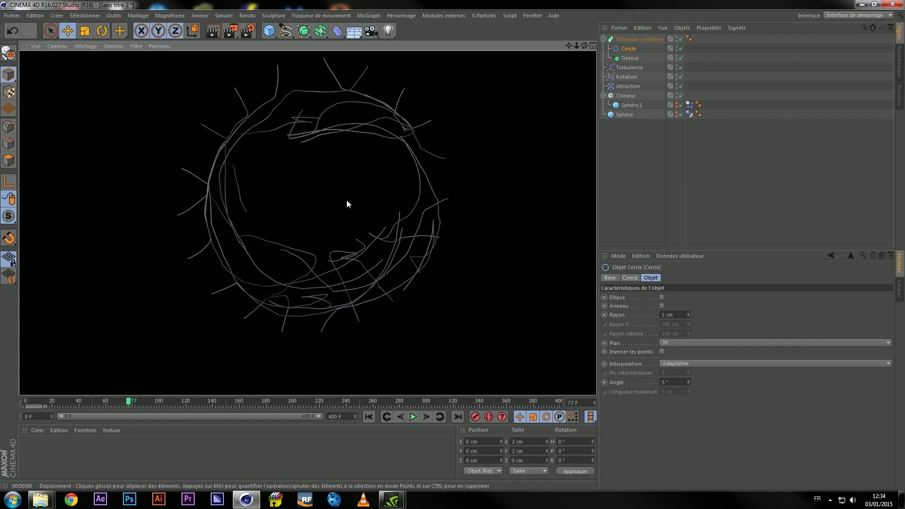
pyautogui.click(364, 195)
pyautogui.keyDown('alt'); pyautogui.moveTo(365, 193); pyautogui.dragTo(329, 227); pyautogui.keyUp('alt')
pyautogui.click(642, 172)
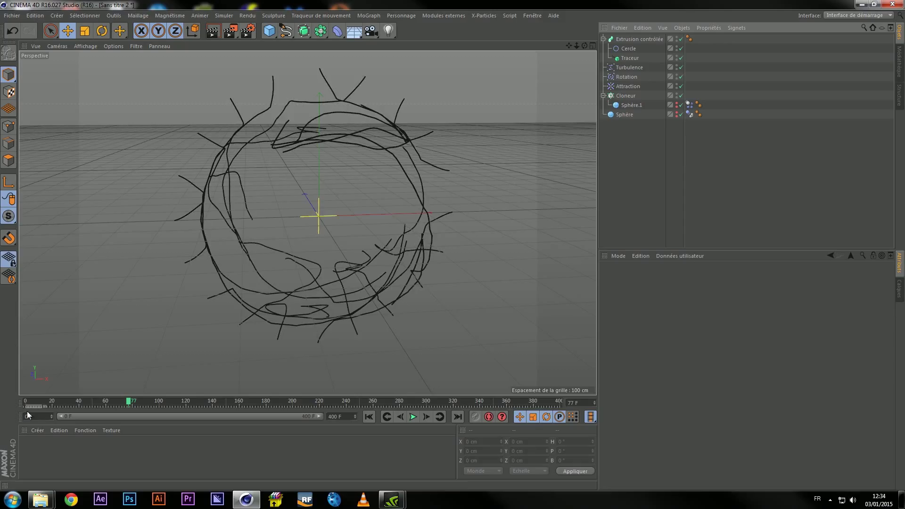
# Create material Mat with Colour turned off and Luminance turned on
pyautogui.doubleClick(40, 449)
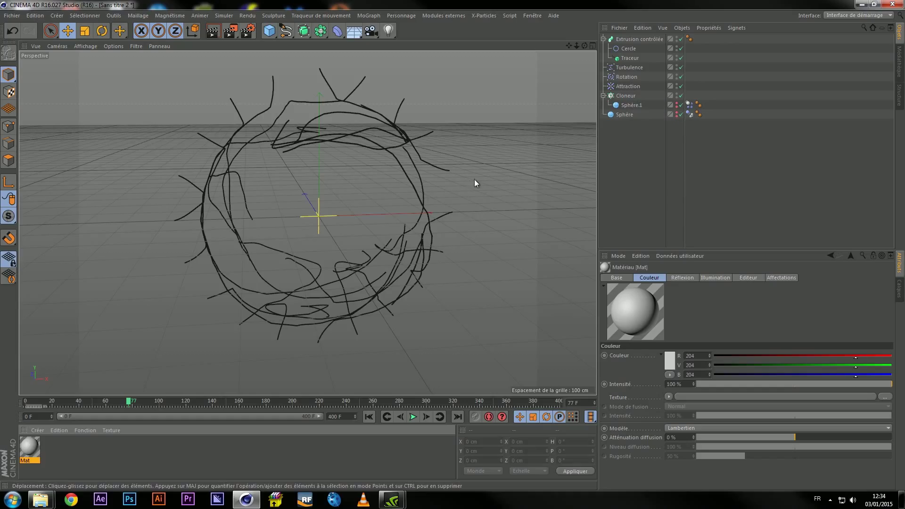
pyautogui.doubleClick(33, 450)
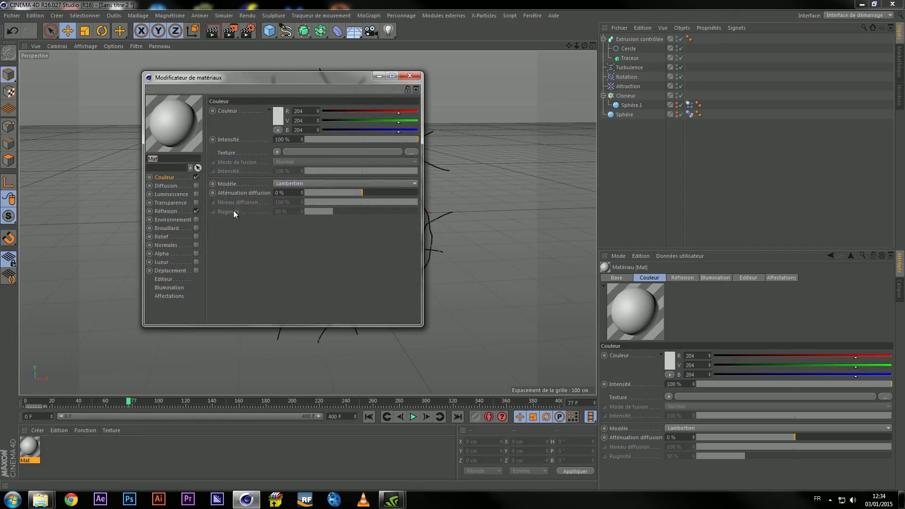
pyautogui.click(196, 178)
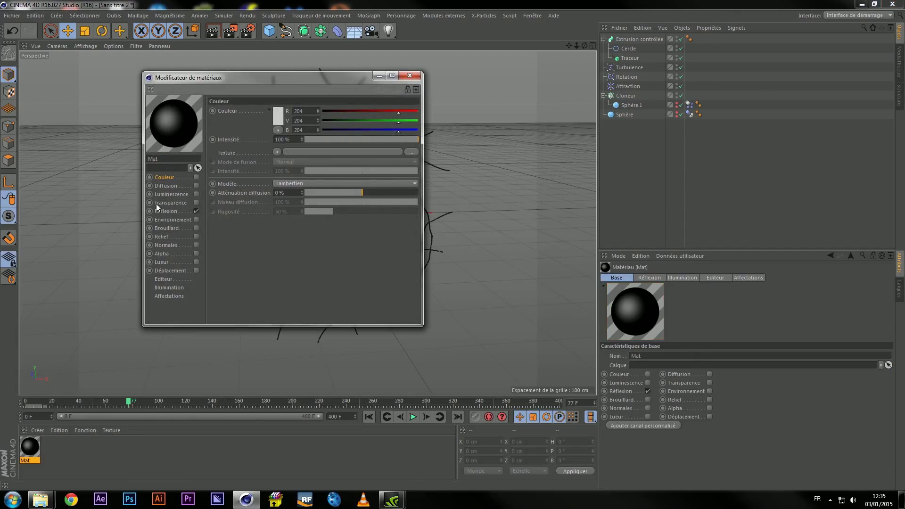
pyautogui.click(194, 211)
pyautogui.click(196, 194)
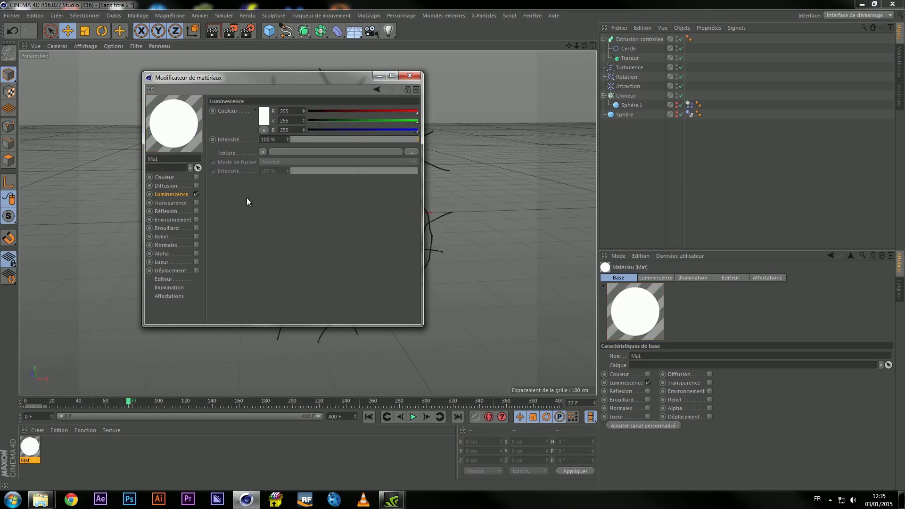
# Texture the luminance with a Dégradé gradient using the Rastafari preset
pyautogui.click(262, 152)
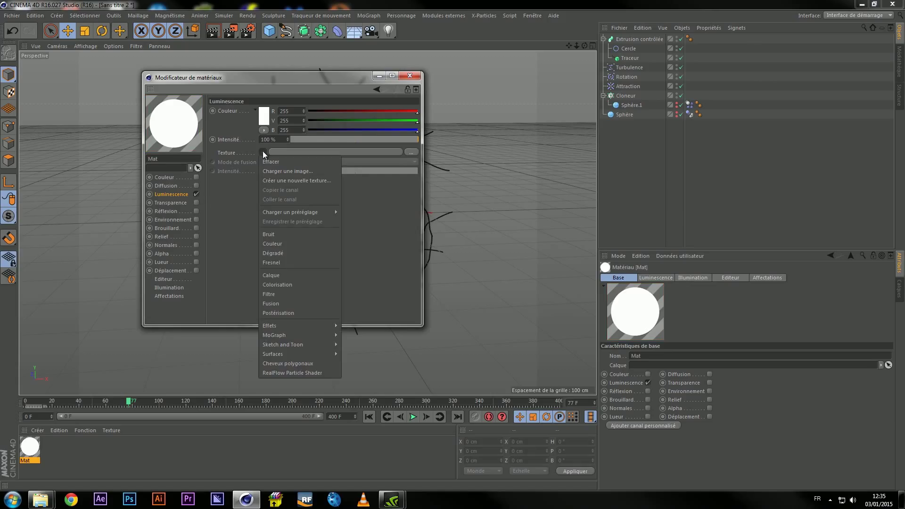
pyautogui.click(279, 253)
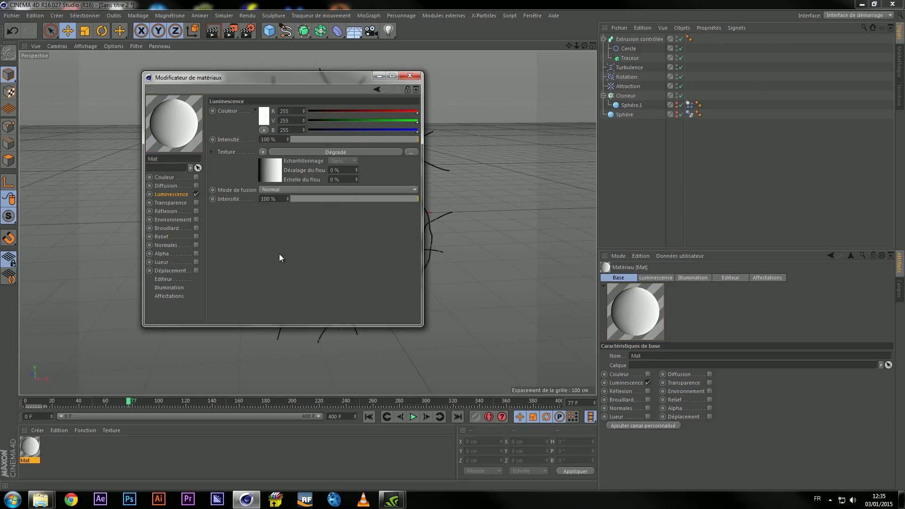
pyautogui.click(333, 152)
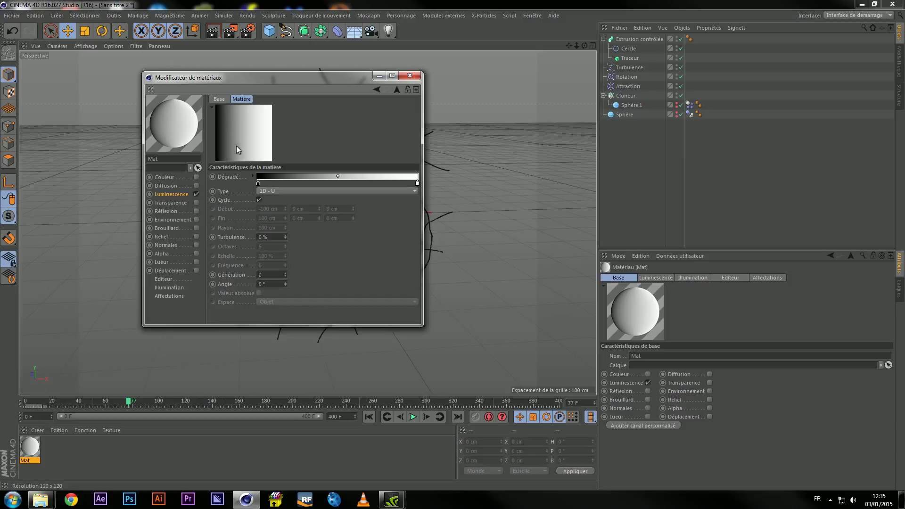
pyautogui.click(253, 177)
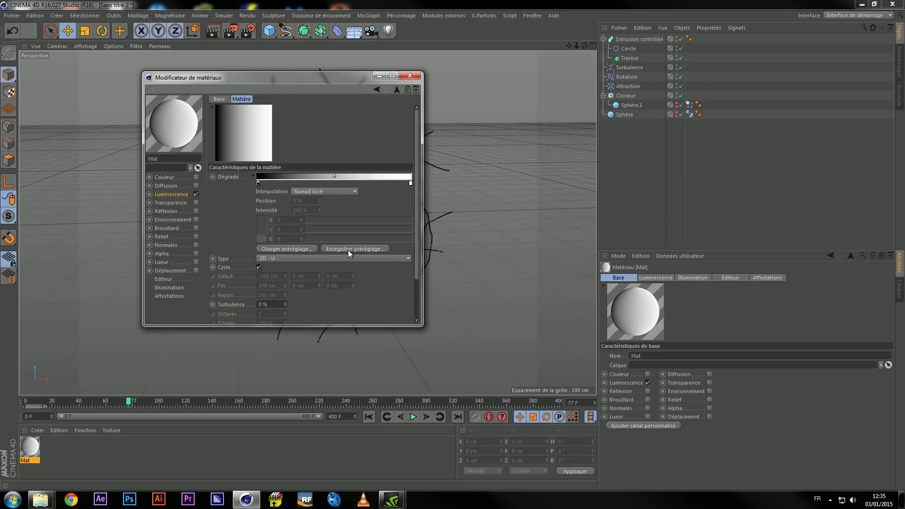
pyautogui.click(279, 249)
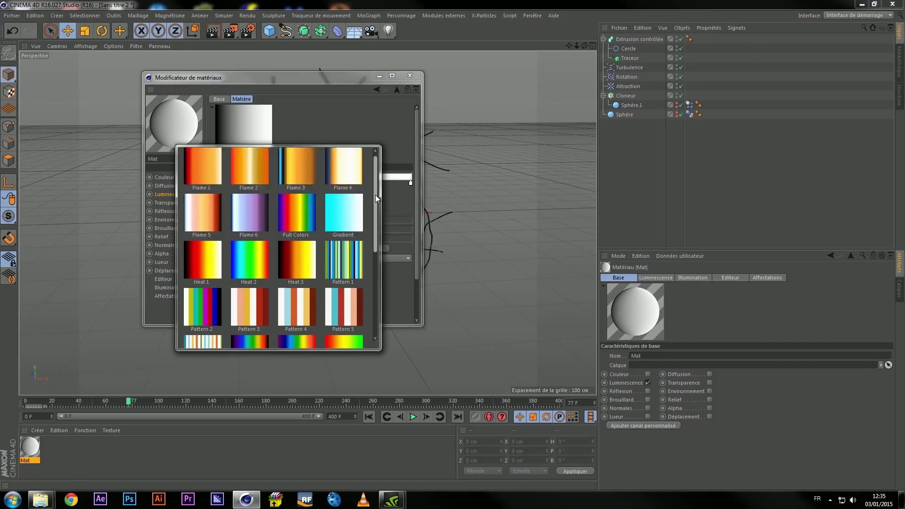
pyautogui.moveTo(375, 194); pyautogui.dragTo(372, 256)
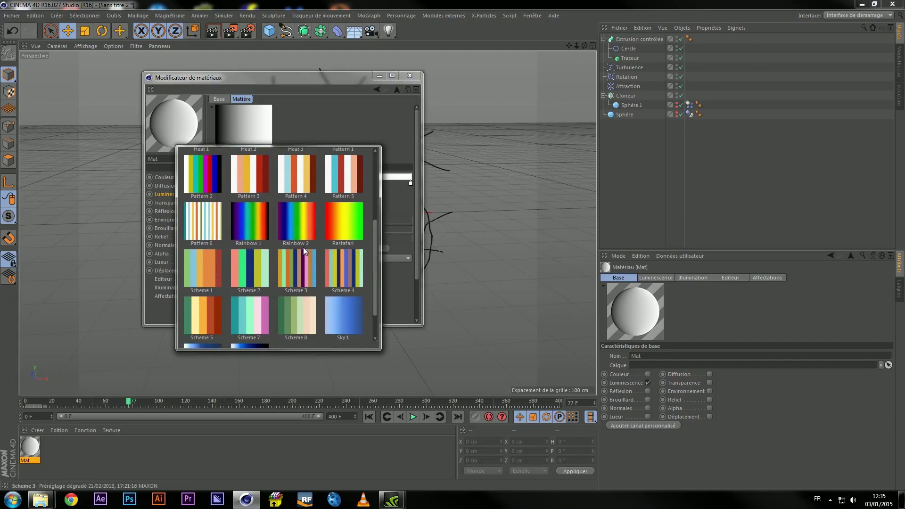
pyautogui.click(355, 228)
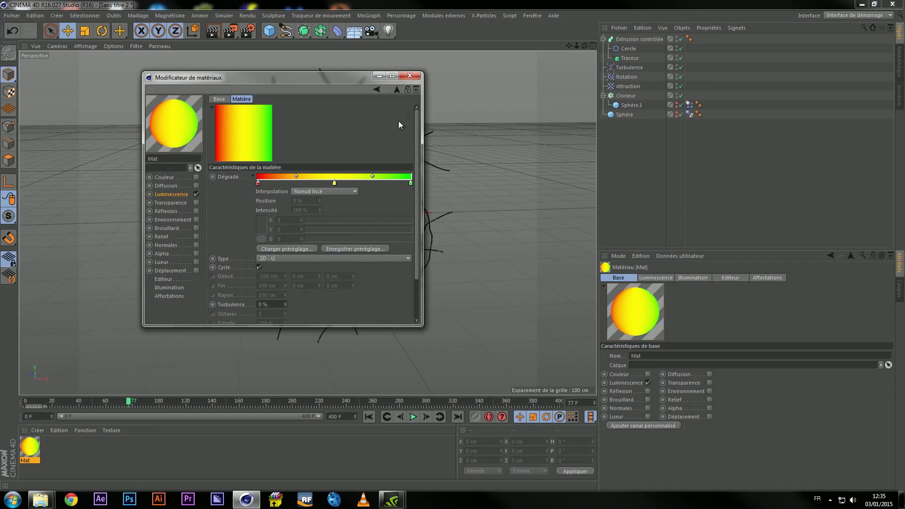
pyautogui.click(409, 77)
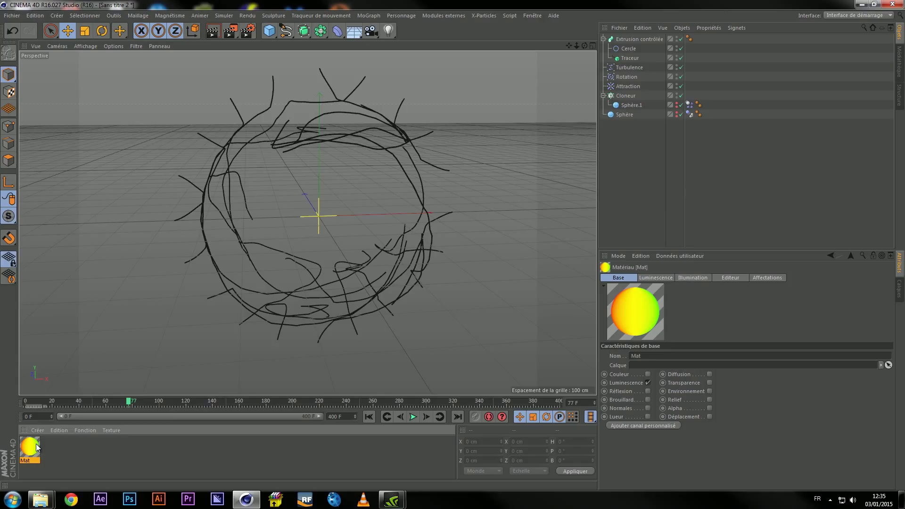
# Assign Mat to Extrusion contrôlée and inspect a quick render of the coloured strands
pyautogui.moveTo(36, 444)
pyautogui.mouseDown()
pyautogui.moveTo(609, 114)
pyautogui.moveTo(640, 44)
pyautogui.mouseUp()
pyautogui.moveTo(636, 40); pyautogui.dragTo(635, 38)
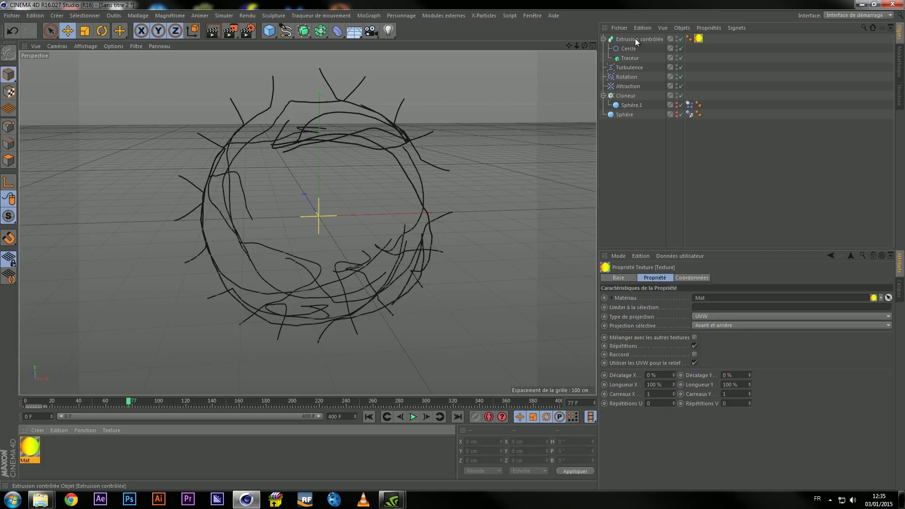
pyautogui.click(218, 30)
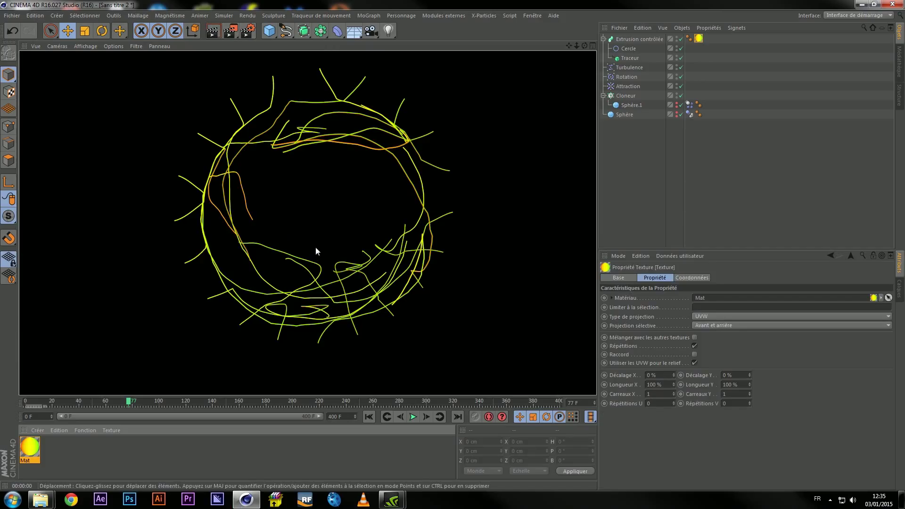
pyautogui.click(296, 242)
pyautogui.moveTo(304, 241)
pyautogui.keyDown('alt'); pyautogui.mouseDown()
pyautogui.moveTo(355, 253)
pyautogui.moveTo(262, 244)
pyautogui.moveTo(401, 203)
pyautogui.moveTo(369, 204)
pyautogui.moveTo(433, 204)
pyautogui.moveTo(353, 220)
pyautogui.moveTo(427, 214)
pyautogui.moveTo(307, 262)
pyautogui.moveTo(343, 271)
pyautogui.mouseUp(); pyautogui.keyUp('alt')
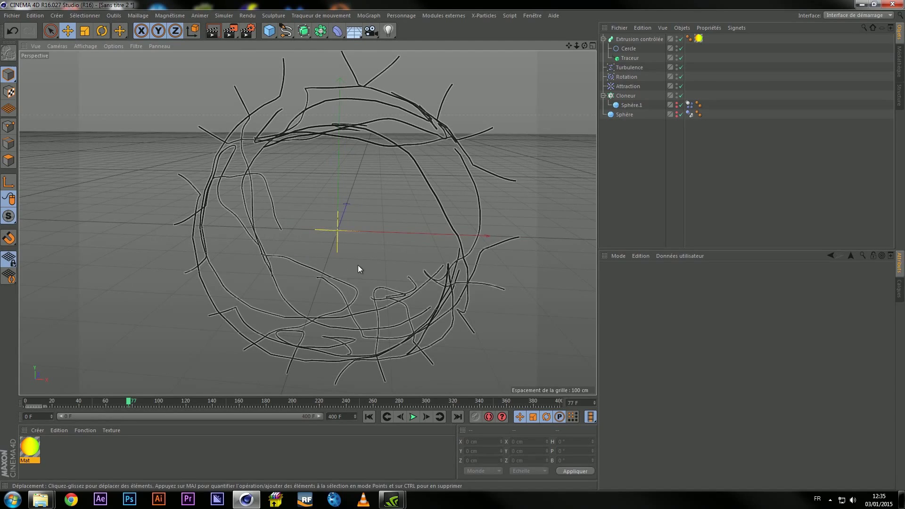
pyautogui.scroll(-2, 358, 269)
pyautogui.scroll(-1, 424, 183)
pyautogui.moveTo(397, 191)
pyautogui.keyDown('alt'); pyautogui.mouseDown()
pyautogui.moveTo(403, 243)
pyautogui.moveTo(410, 237)
pyautogui.moveTo(395, 230)
pyautogui.moveTo(413, 208)
pyautogui.moveTo(361, 230)
pyautogui.moveTo(363, 247)
pyautogui.moveTo(332, 256)
pyautogui.mouseUp(); pyautogui.keyUp('alt')
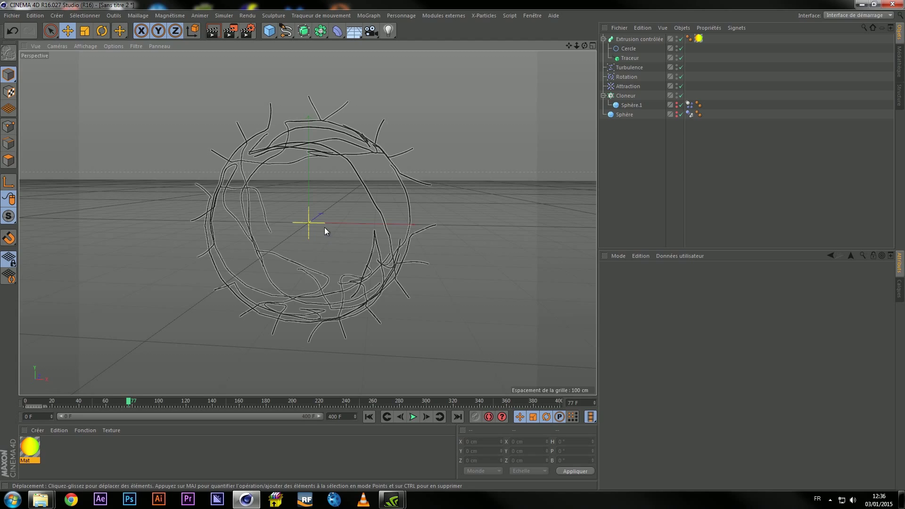
pyautogui.click(93, 461)
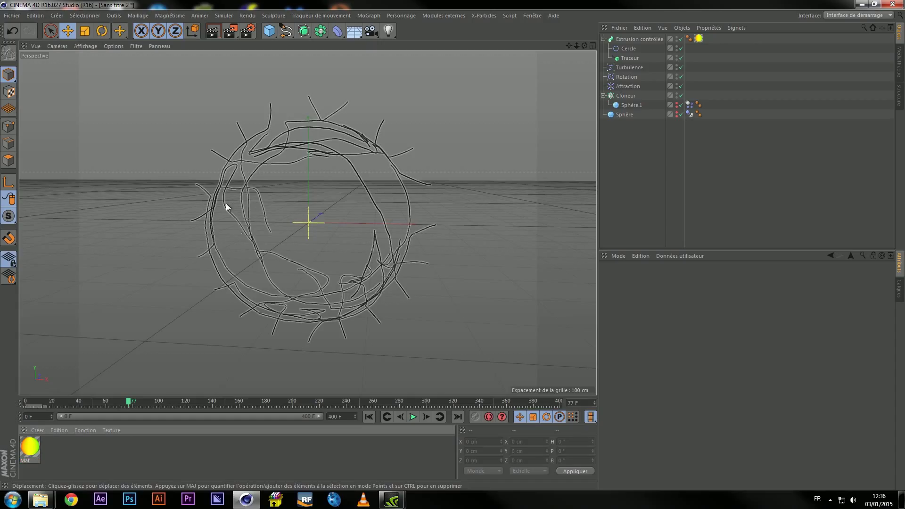
# Add a Caméra and a Neutre null, parenting the camera under Neutre
pyautogui.click(371, 30)
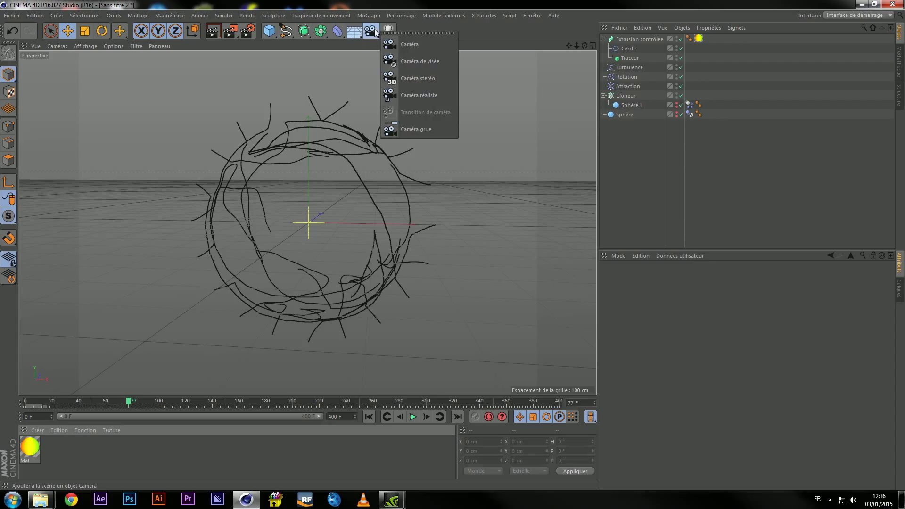
pyautogui.click(402, 46)
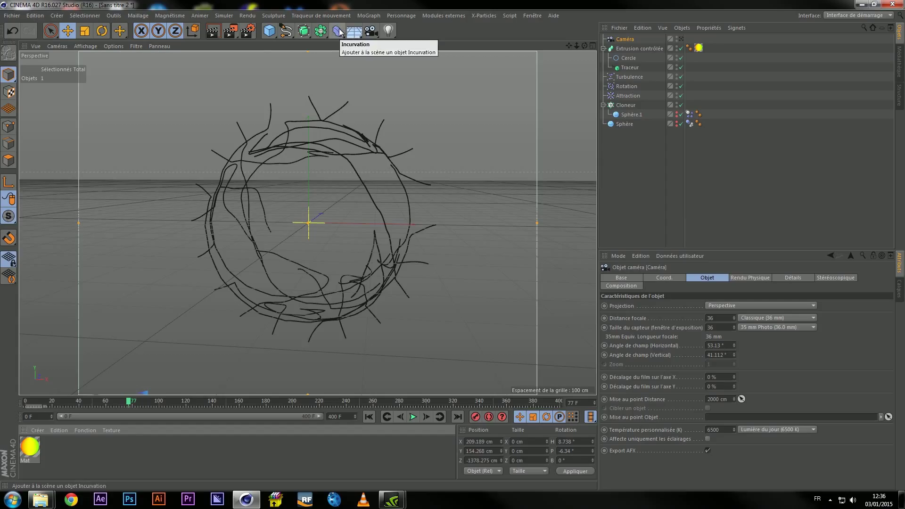
pyautogui.click(270, 32)
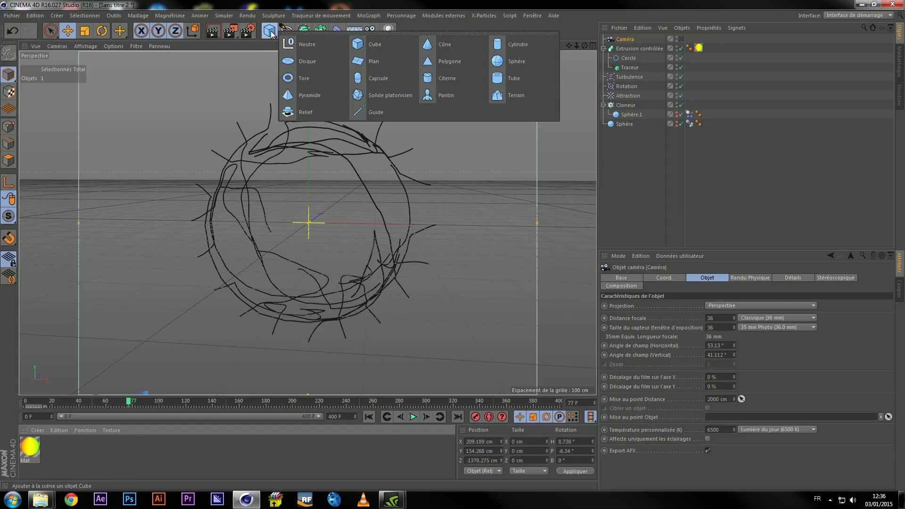
pyautogui.click(310, 43)
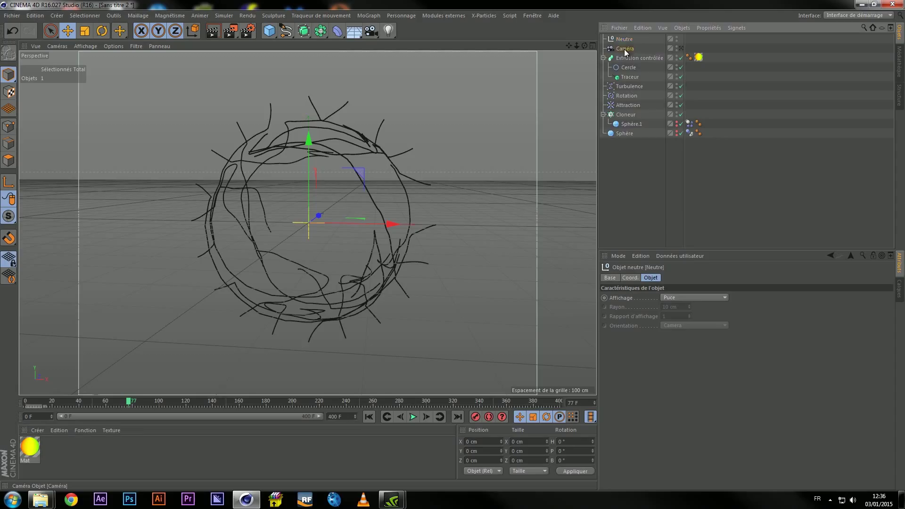
pyautogui.moveTo(626, 44); pyautogui.dragTo(626, 42)
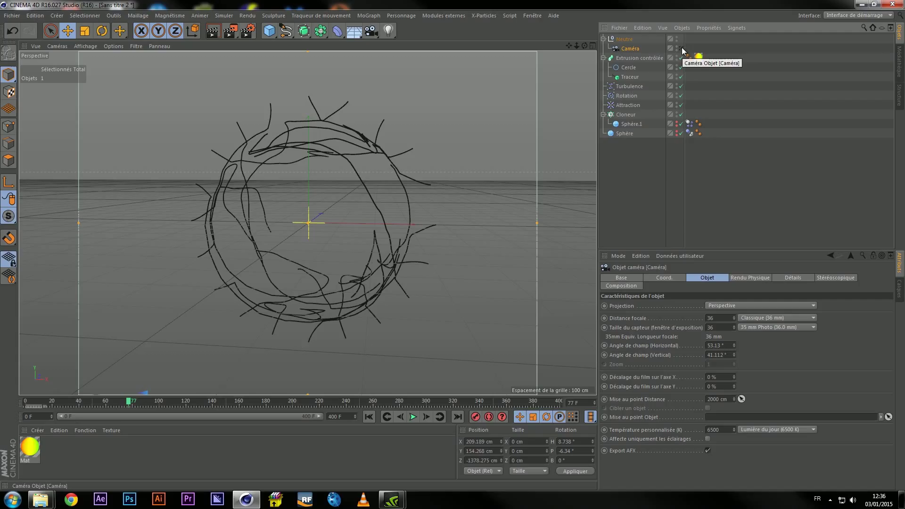
# Keyframe the Neutre null's rotation at frame 0
pyautogui.click(624, 39)
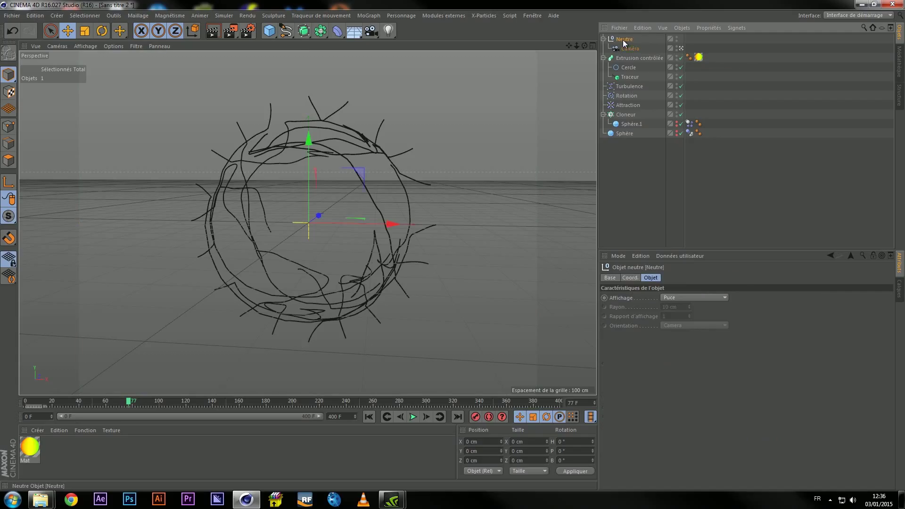
pyautogui.moveTo(128, 402); pyautogui.dragTo(26, 402)
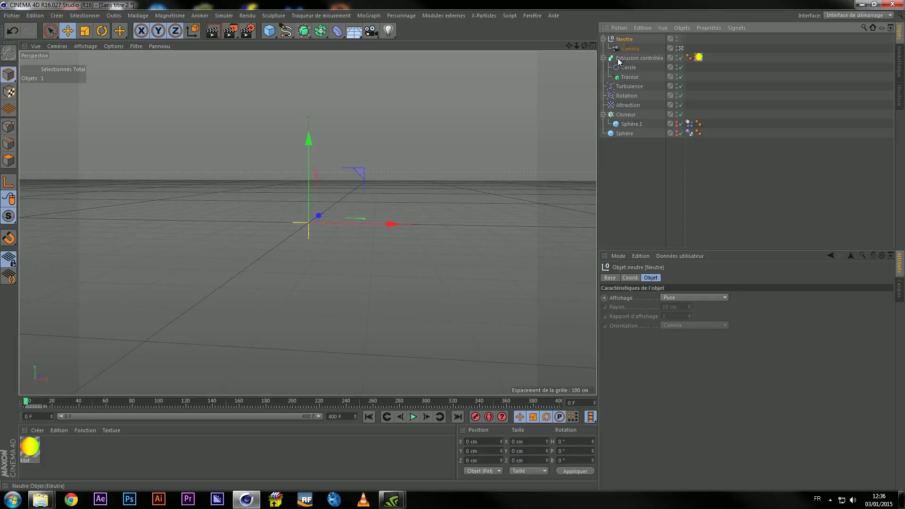
pyautogui.click(627, 278)
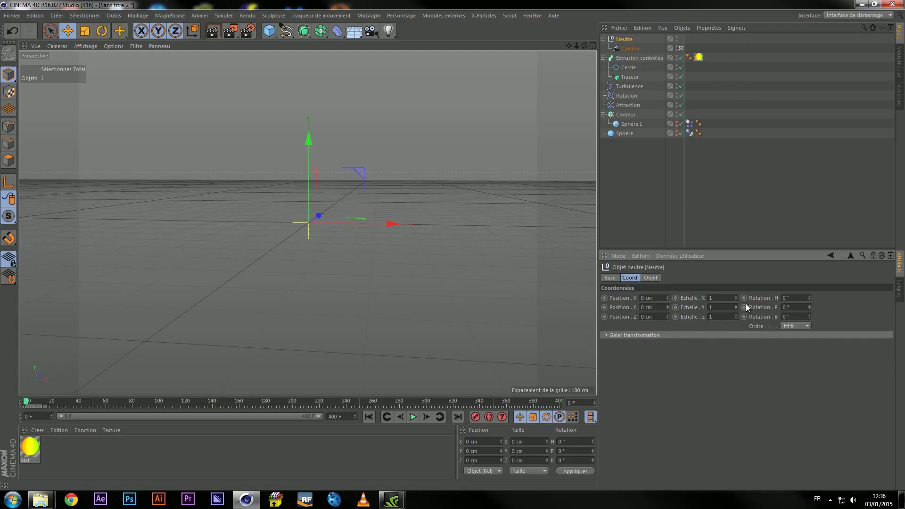
pyautogui.keyDown('ctrl'); pyautogui.moveTo(744, 298); pyautogui.dragTo(744, 316); pyautogui.keyUp('ctrl')
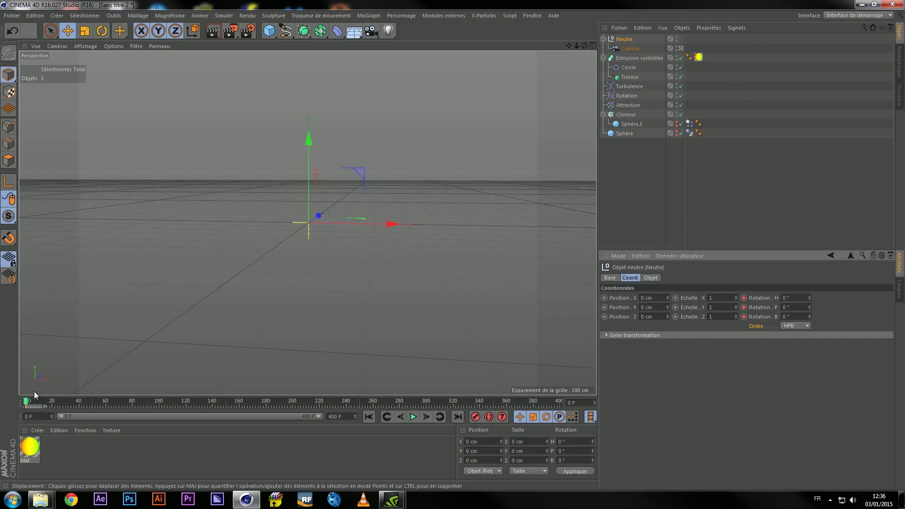
# At frame 400, set Neutre's rotation to B 20° and H 360° and keyframe it
pyautogui.moveTo(27, 402); pyautogui.dragTo(559, 402)
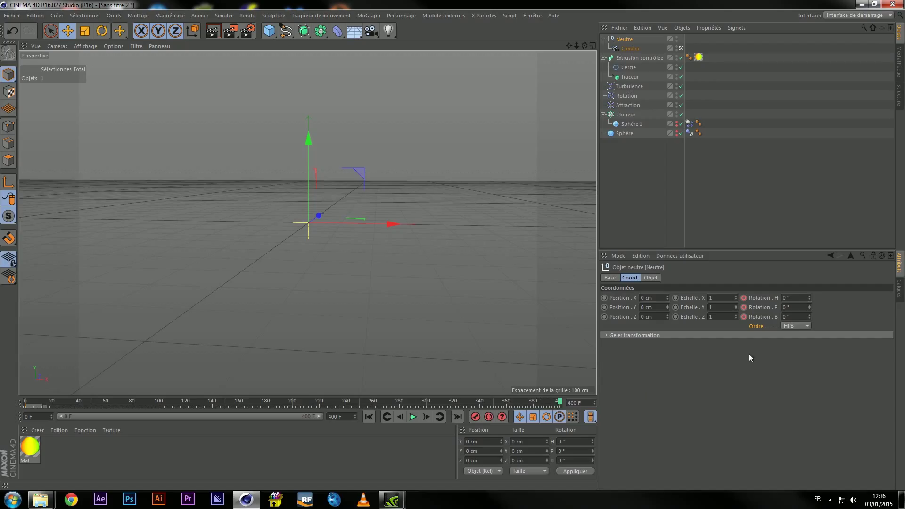
pyautogui.moveTo(810, 314); pyautogui.dragTo(809, 315)
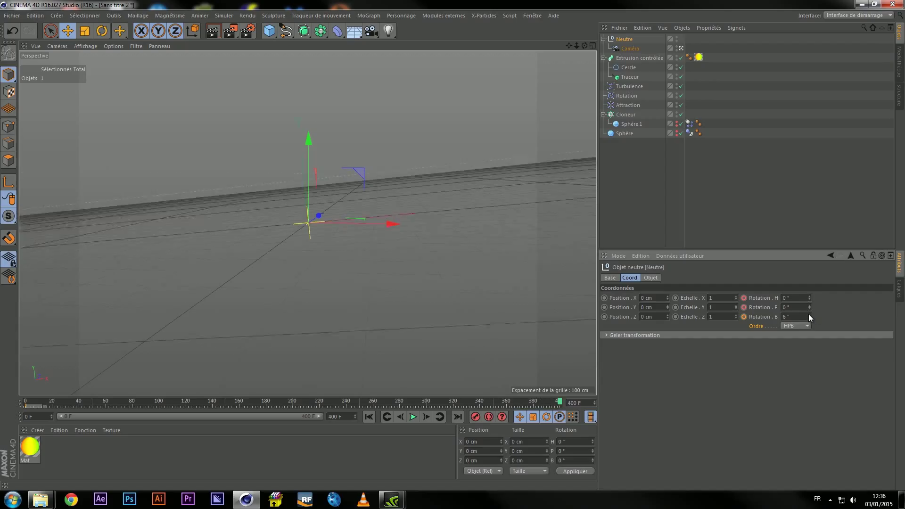
pyautogui.click(809, 318)
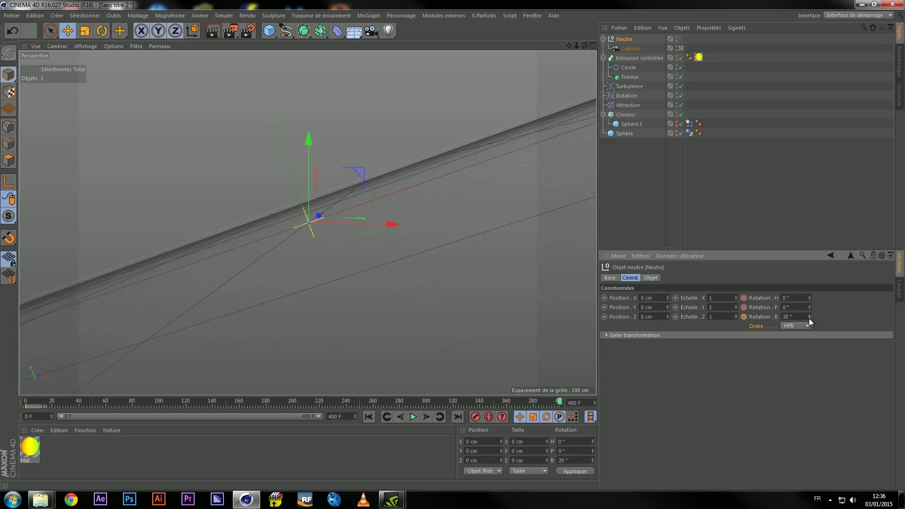
pyautogui.moveTo(810, 307); pyautogui.dragTo(810, 308)
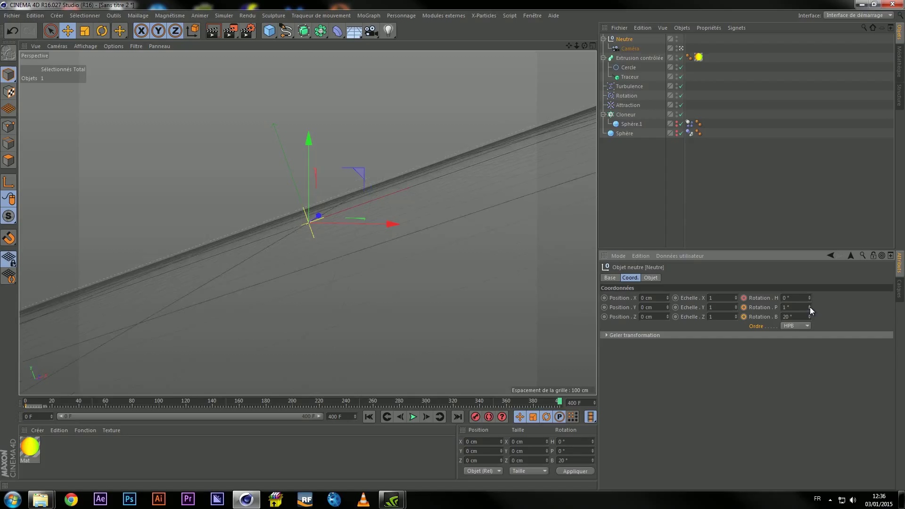
pyautogui.hotkey('ctrl', 'z')
pyautogui.hotkey('ctrl', 'z')
pyautogui.hotkey('ctrl', 'z')
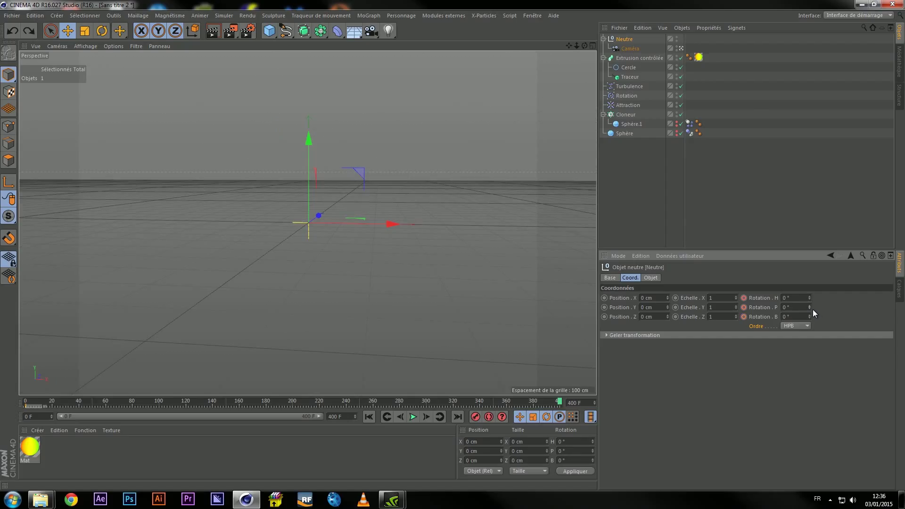
pyautogui.click(784, 317)
pyautogui.write('20')
pyautogui.press('Return')
pyautogui.press('Return')
pyautogui.write('360')
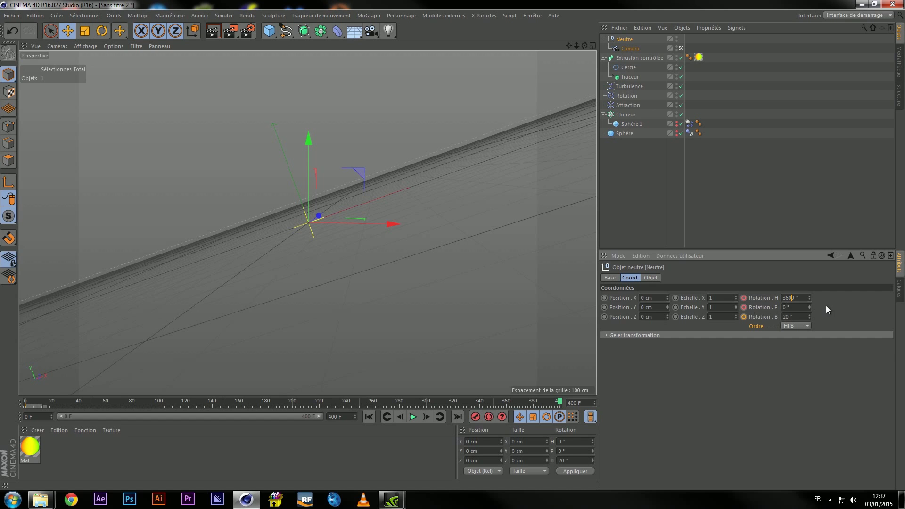
pyautogui.click(744, 298)
pyautogui.click(744, 318)
# Scrub the composite while toggling the Noir uni 1 starfield layer, leaving it visible
pyautogui.moveTo(559, 401); pyautogui.dragTo(101, 387)
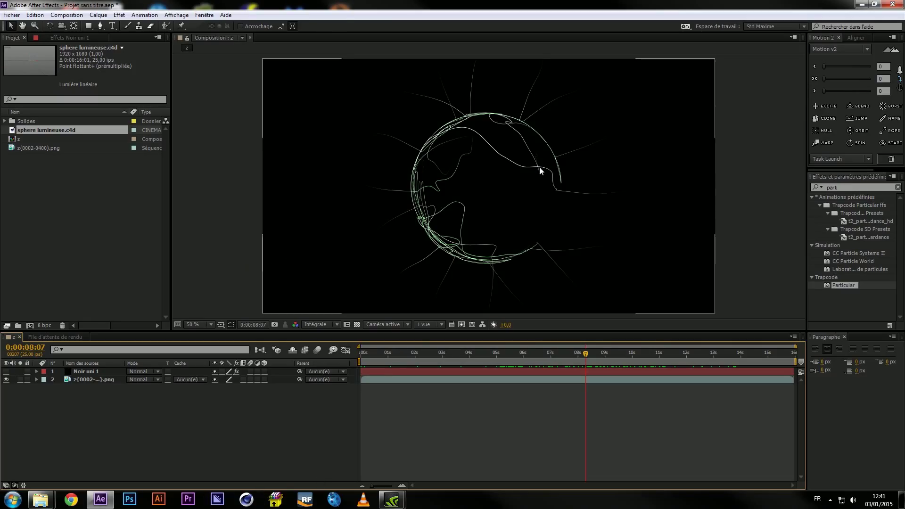
pyautogui.moveTo(538, 354)
pyautogui.mouseDown()
pyautogui.moveTo(509, 358)
pyautogui.moveTo(626, 361)
pyautogui.moveTo(585, 360)
pyautogui.mouseUp()
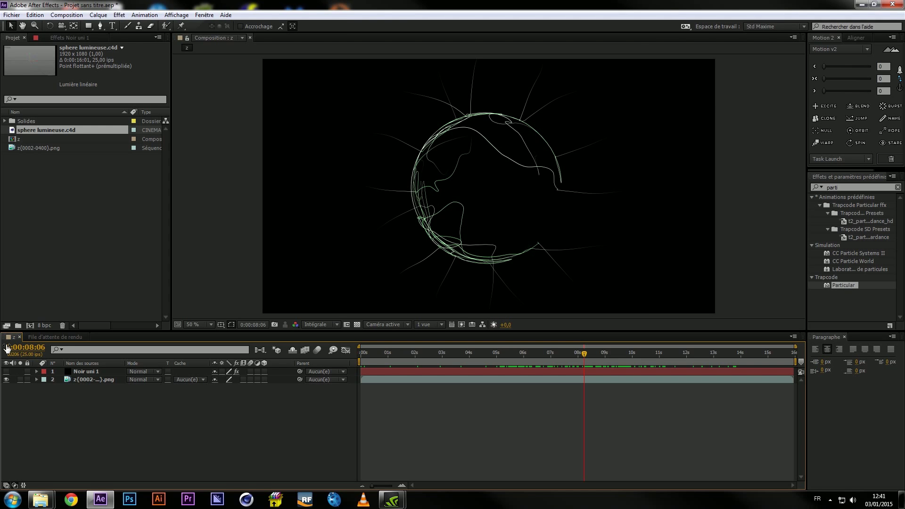
pyautogui.click(6, 371)
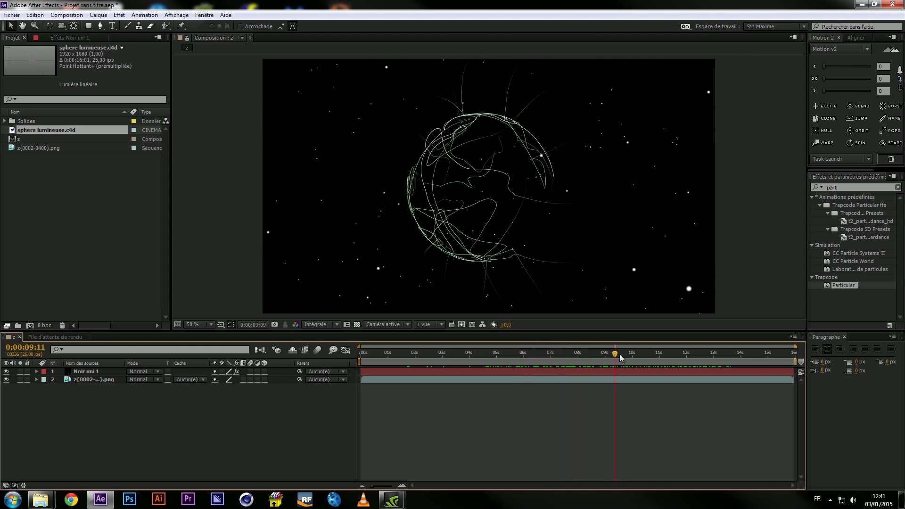
pyautogui.moveTo(529, 360); pyautogui.dragTo(635, 358)
pyautogui.click(6, 372)
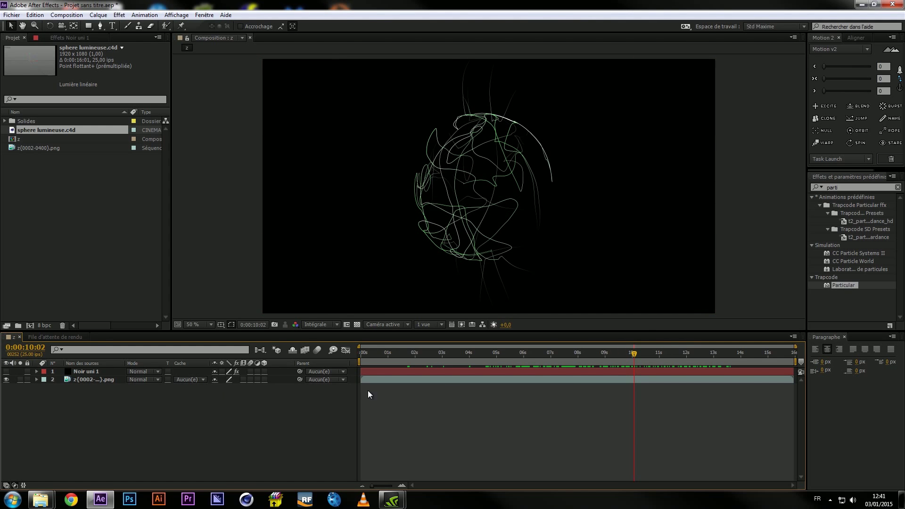
pyautogui.moveTo(502, 355); pyautogui.dragTo(650, 355)
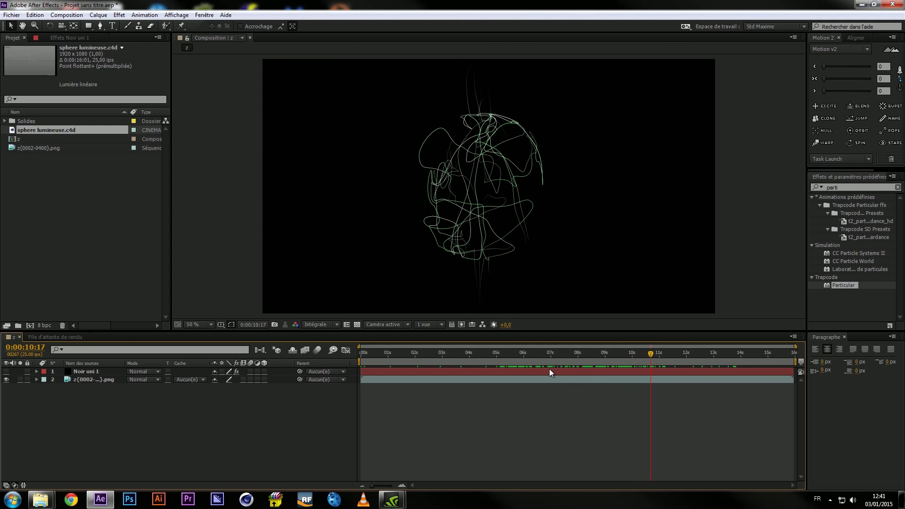
pyautogui.click(6, 372)
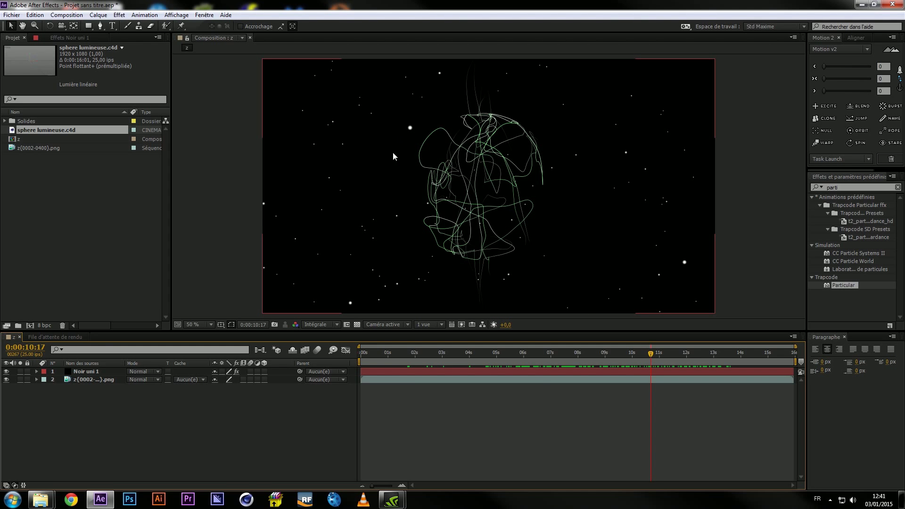
pyautogui.moveTo(571, 361)
pyautogui.mouseDown()
pyautogui.moveTo(603, 361)
pyautogui.moveTo(585, 362)
pyautogui.mouseUp()
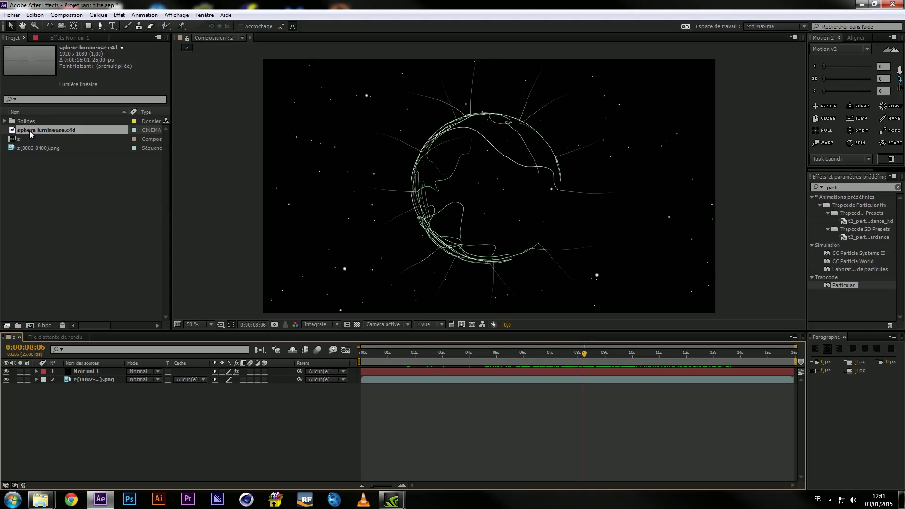
# Add sphere lumineuse.c4d, extract its camera, then delete the CINEWARE effect and .c4d layer
pyautogui.moveTo(29, 131); pyautogui.dragTo(96, 372)
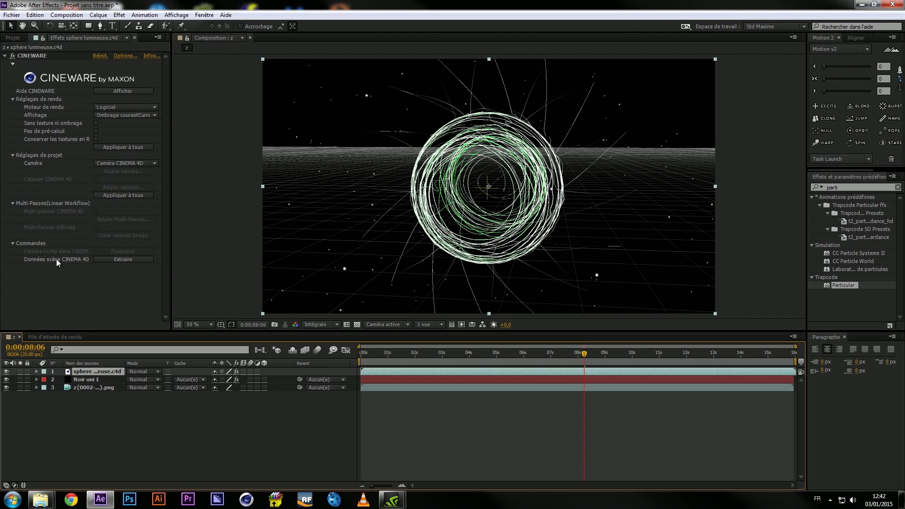
pyautogui.click(123, 259)
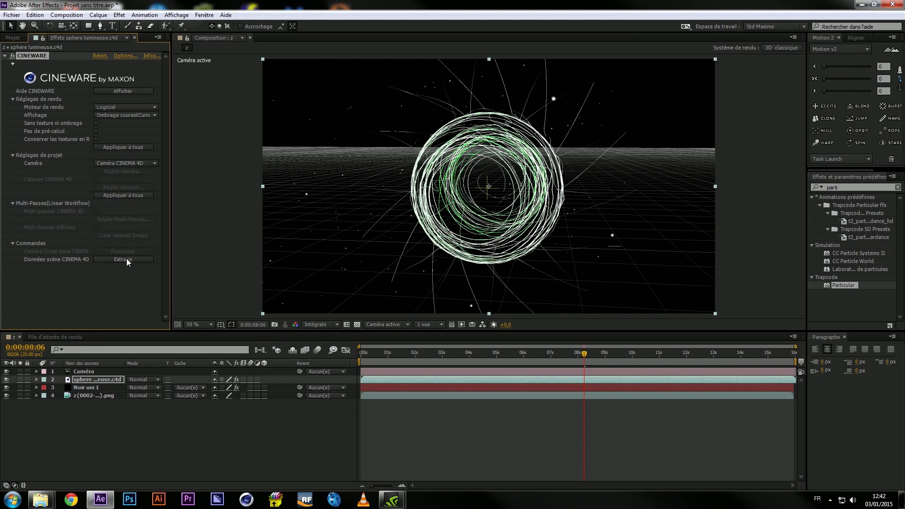
pyautogui.click(6, 379)
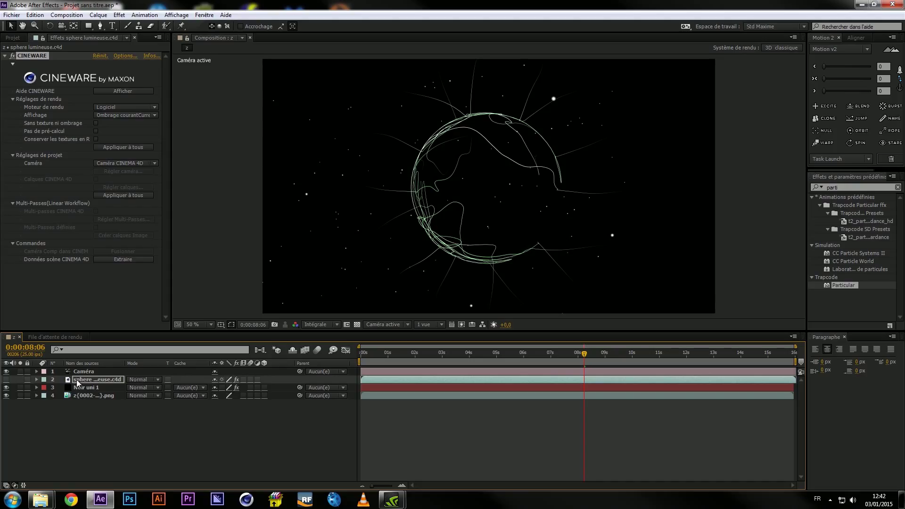
pyautogui.press('Delete')
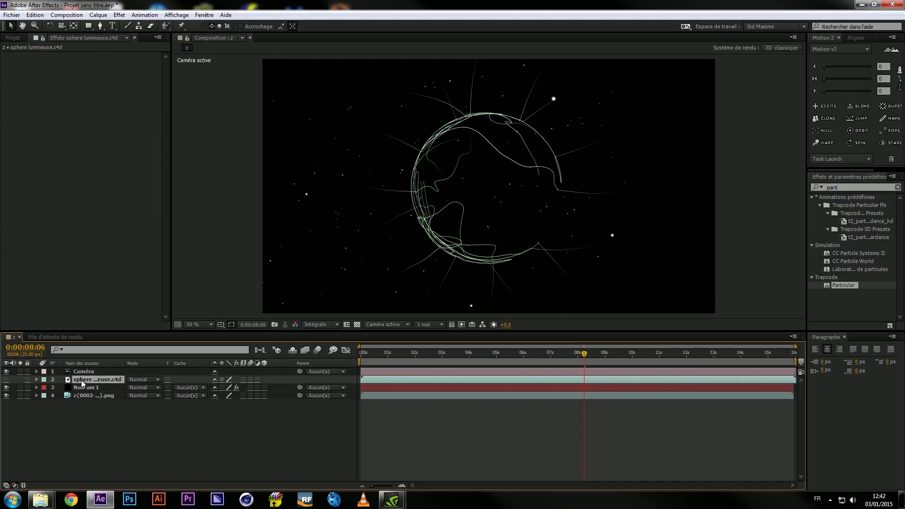
pyautogui.press('Delete')
# Check the Caméra layer's animated position and rotation keyframes
pyautogui.click(84, 372)
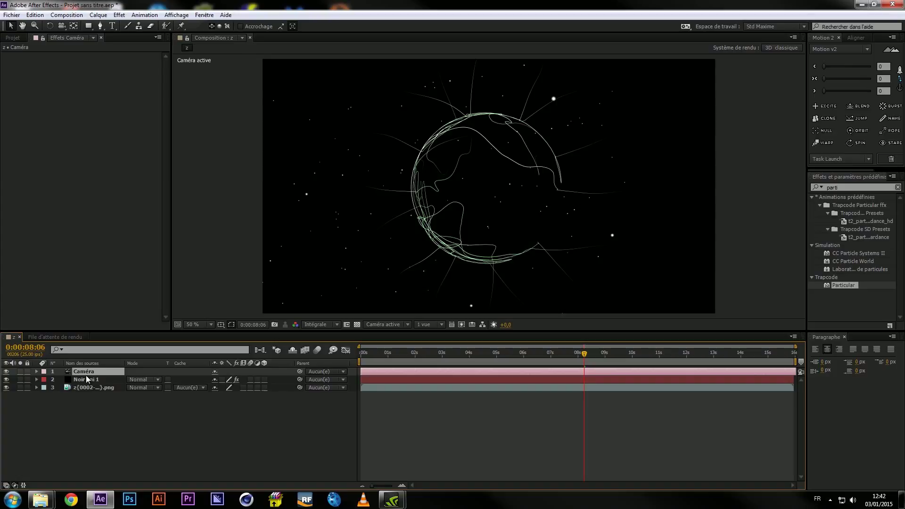
pyautogui.press('u')
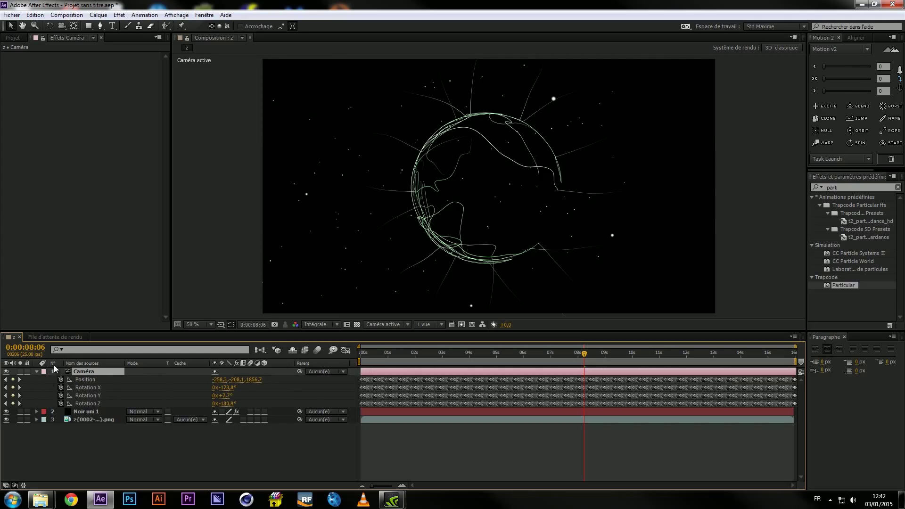
pyautogui.click(37, 372)
pyautogui.moveTo(380, 361)
pyautogui.mouseDown()
pyautogui.moveTo(723, 361)
pyautogui.moveTo(397, 337)
pyautogui.mouseUp()
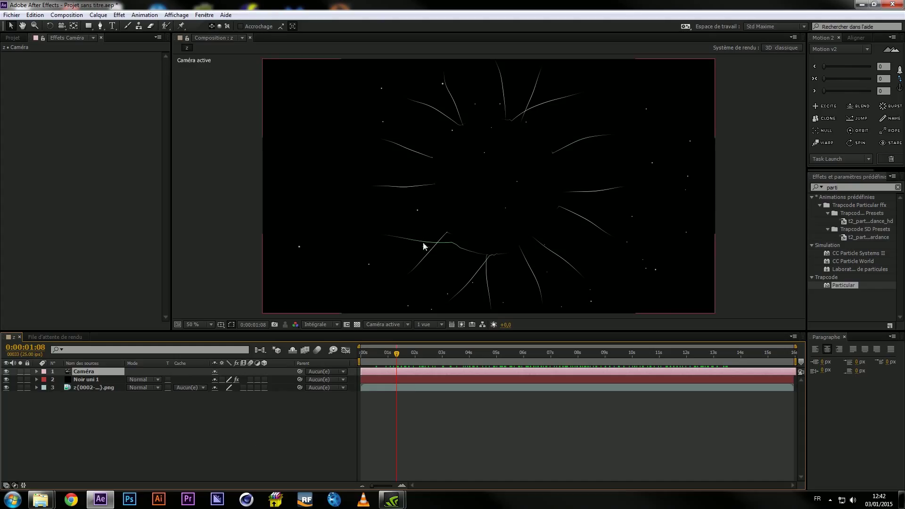
pyautogui.moveTo(398, 357)
pyautogui.mouseDown()
pyautogui.moveTo(756, 368)
pyautogui.moveTo(498, 341)
pyautogui.moveTo(660, 347)
pyautogui.mouseUp()
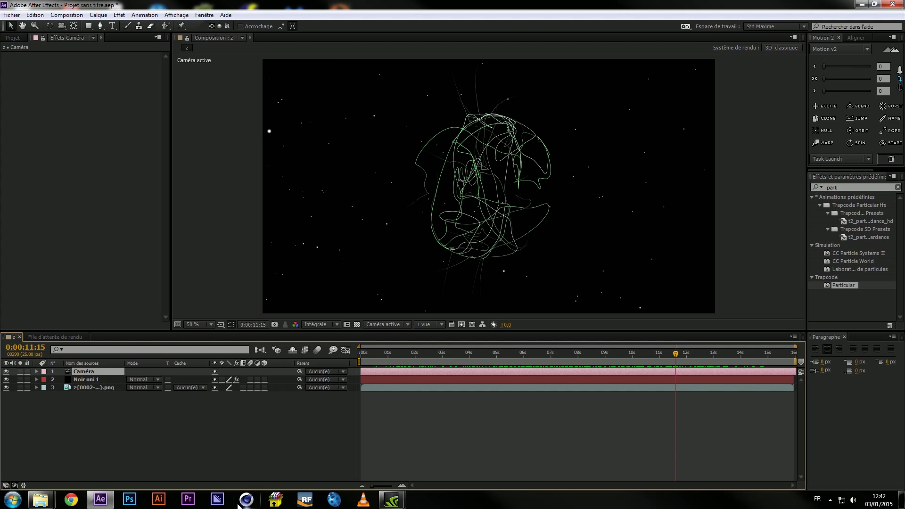
pyautogui.moveTo(495, 353)
pyautogui.mouseDown()
pyautogui.moveTo(723, 361)
pyautogui.moveTo(506, 353)
pyautogui.moveTo(718, 355)
pyautogui.mouseUp()
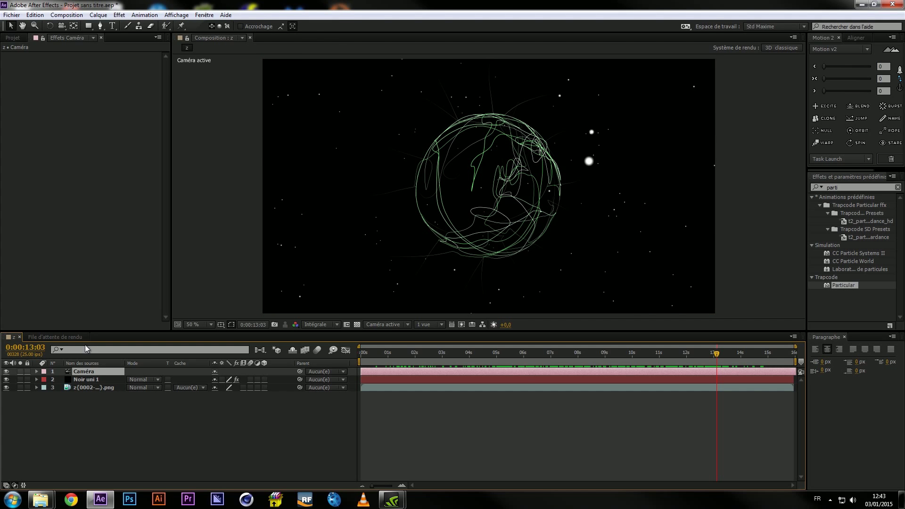
pyautogui.click(495, 353)
pyautogui.moveTo(495, 354); pyautogui.dragTo(592, 361)
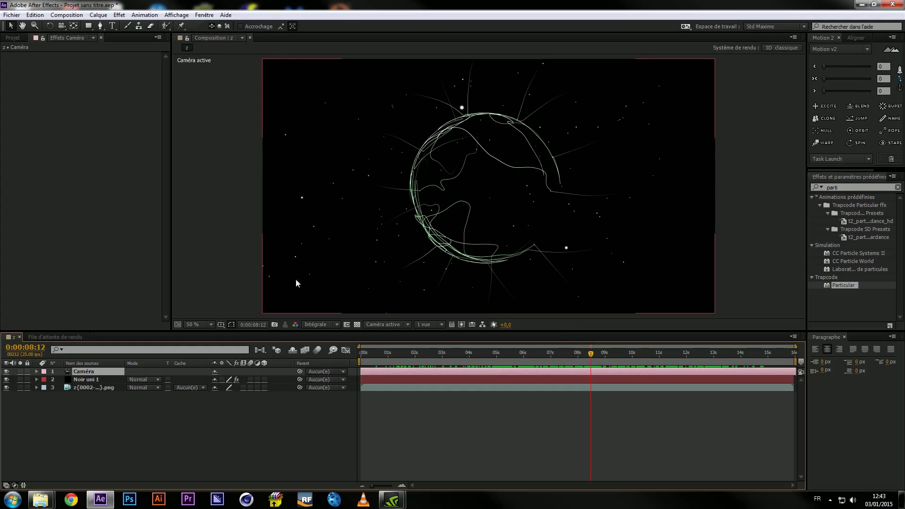
# Enable motion blur on Noir uni 1 and the composition master switch, then scrub to check
pyautogui.click(87, 380)
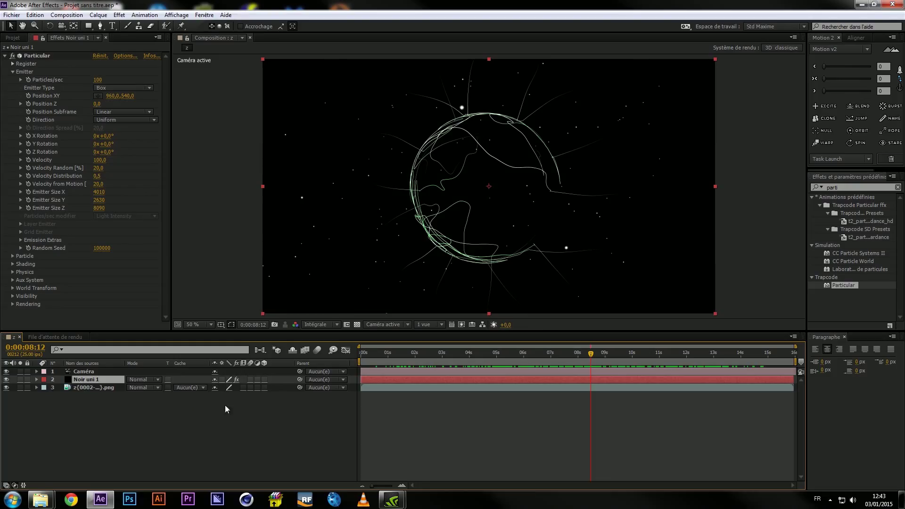
pyautogui.click(250, 380)
pyautogui.click(318, 350)
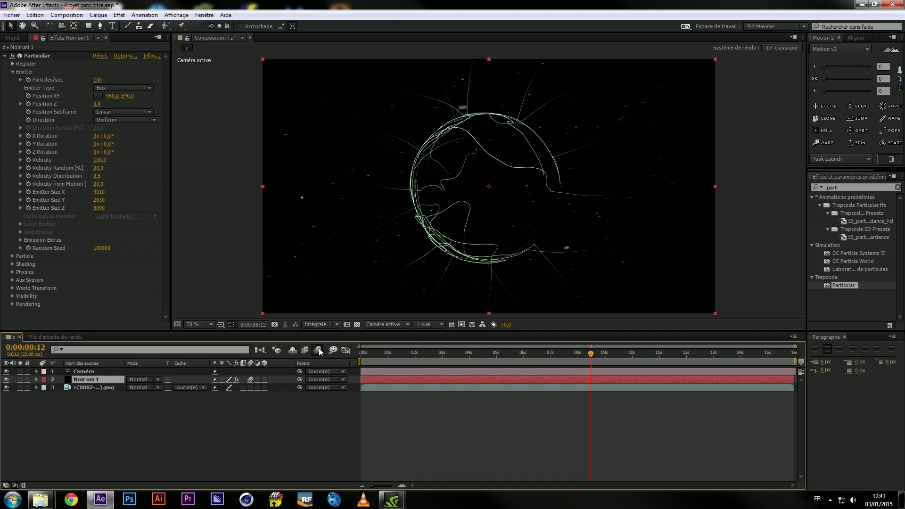
pyautogui.moveTo(567, 353); pyautogui.dragTo(636, 353)
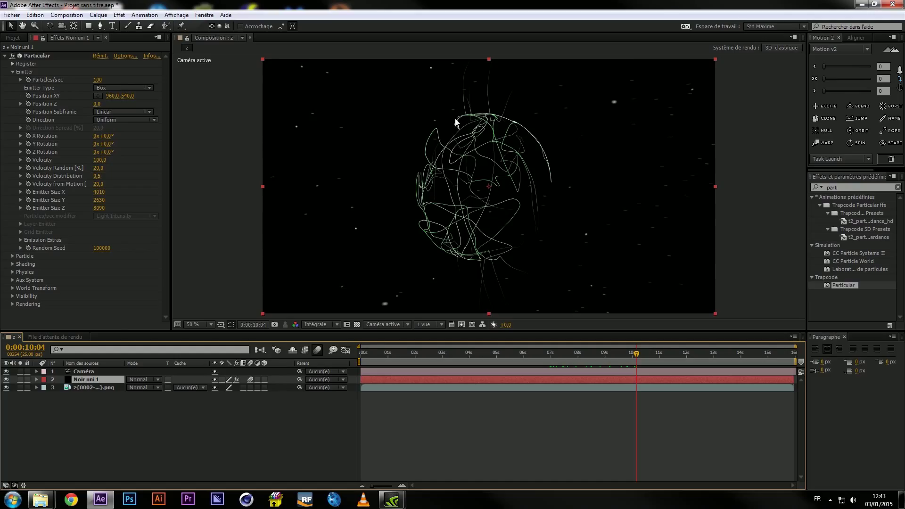
# Apply the RSMB Pro effect to the z{0002-0400}.png sequence layer
pyautogui.click(103, 387)
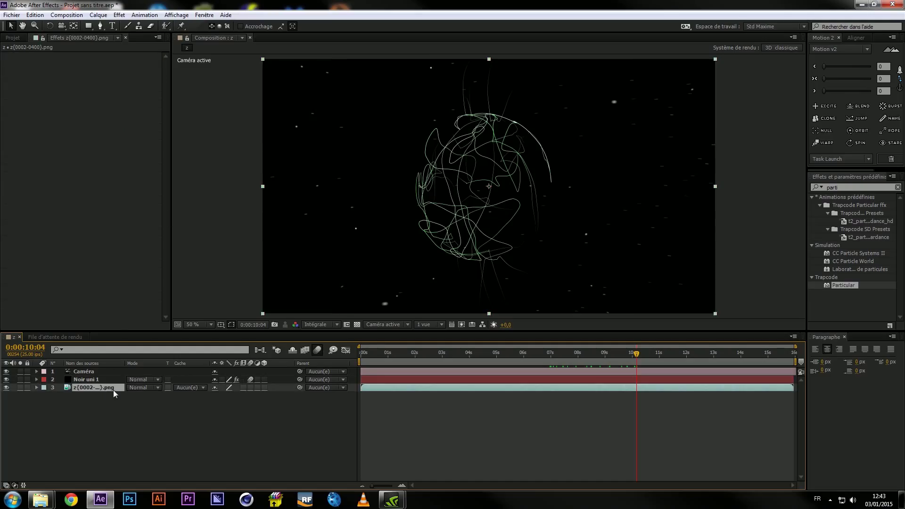
pyautogui.click(830, 187)
pyautogui.write('rsmb')
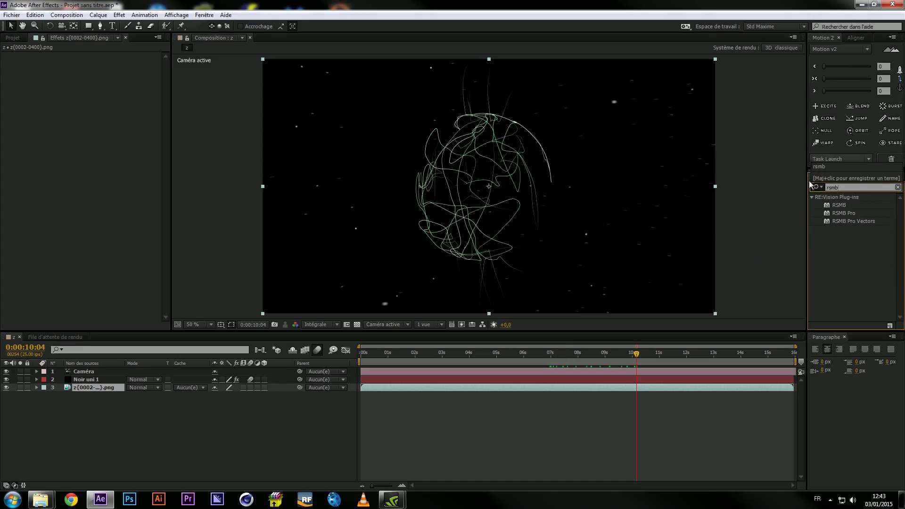
pyautogui.doubleClick(842, 215)
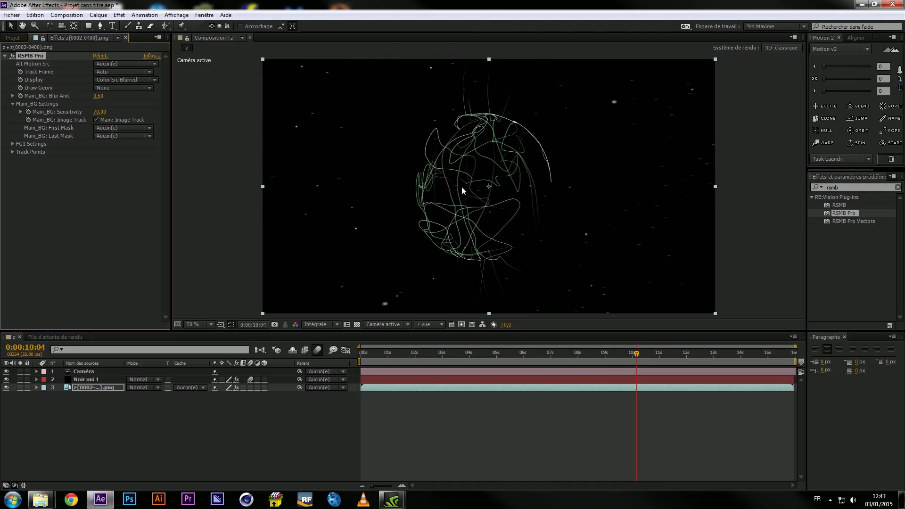
# Inspect the blurred sphere at 100% zoom and scrub to a later frame
pyautogui.press('.')
pyautogui.press('.')
pyautogui.press(',')
pyautogui.press(',')
pyautogui.moveTo(643, 357); pyautogui.dragTo(689, 354)
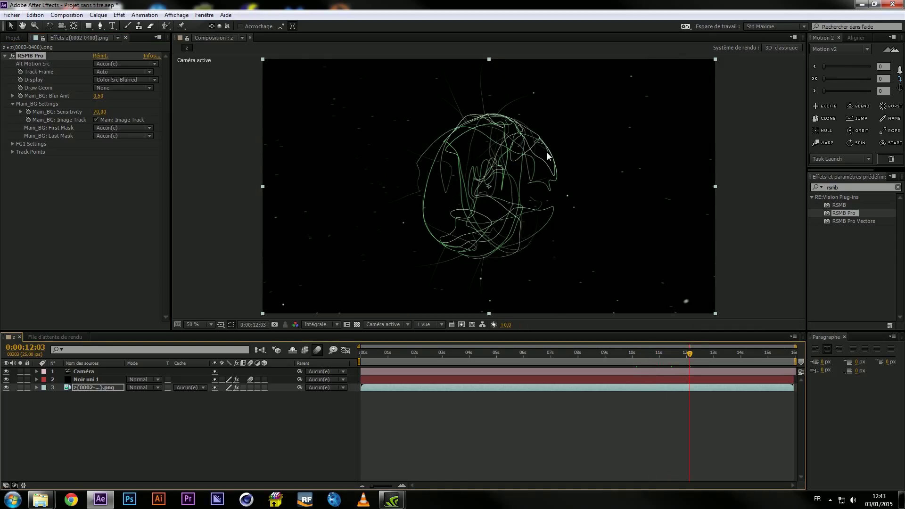